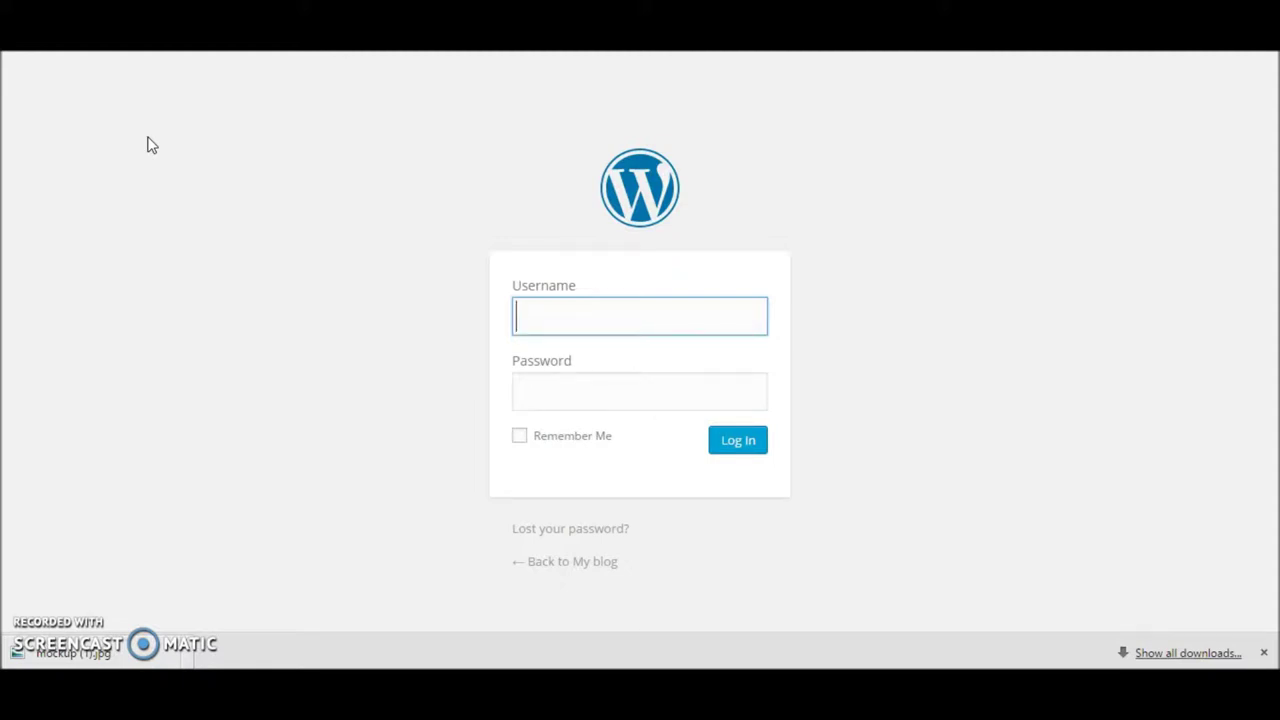
# Step: Sign in to the WordPress admin with the account username and password
pyautogui.write('admin')
pyautogui.press('Tab')
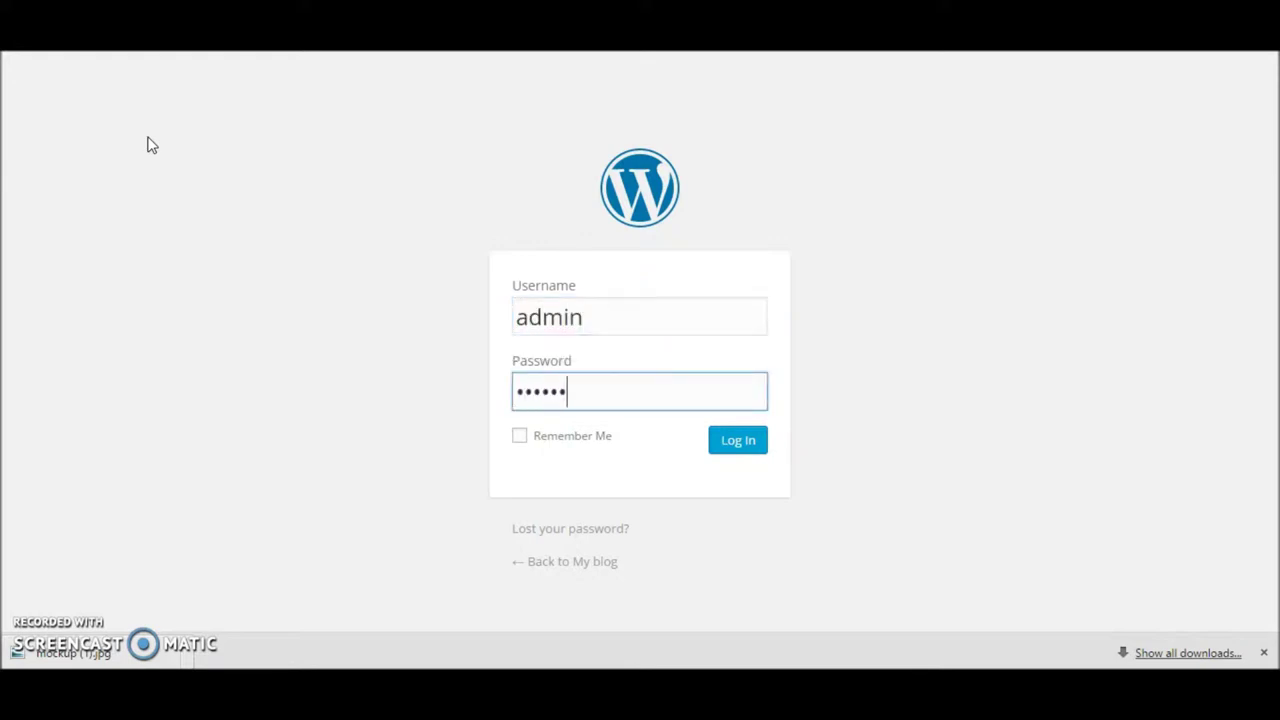
pyautogui.press('Return')
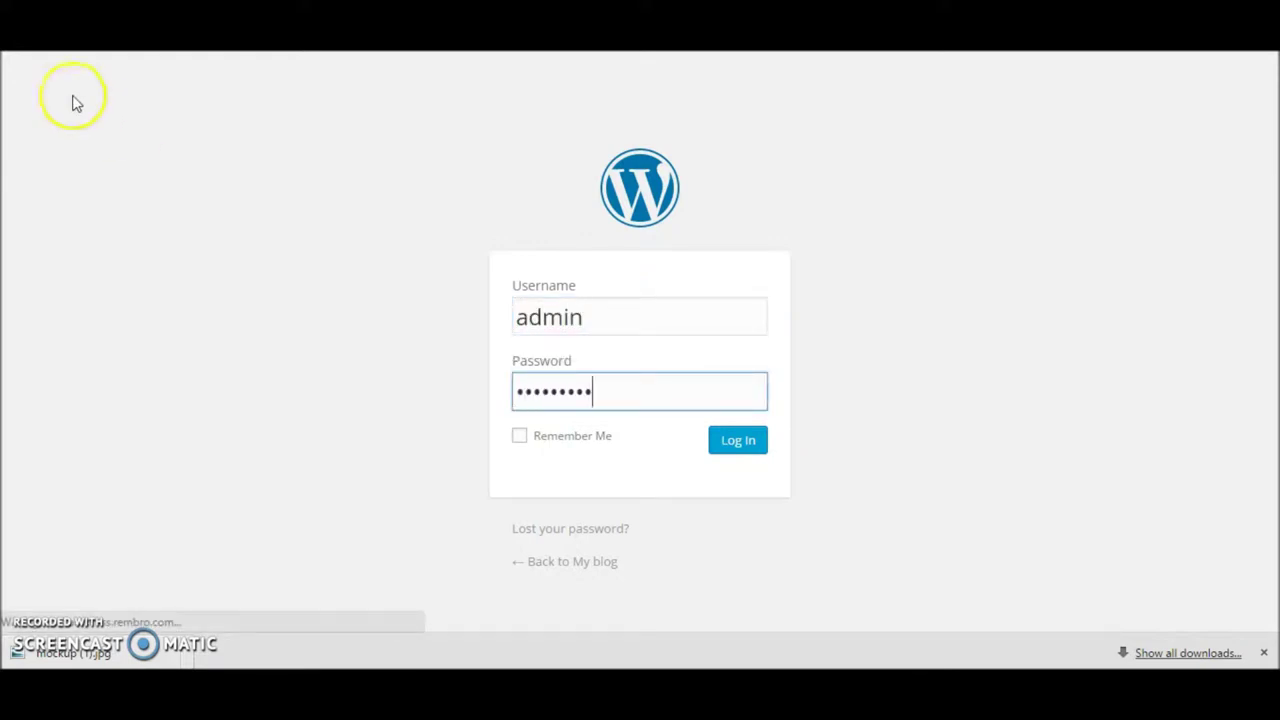
pyautogui.moveTo(86, 84)
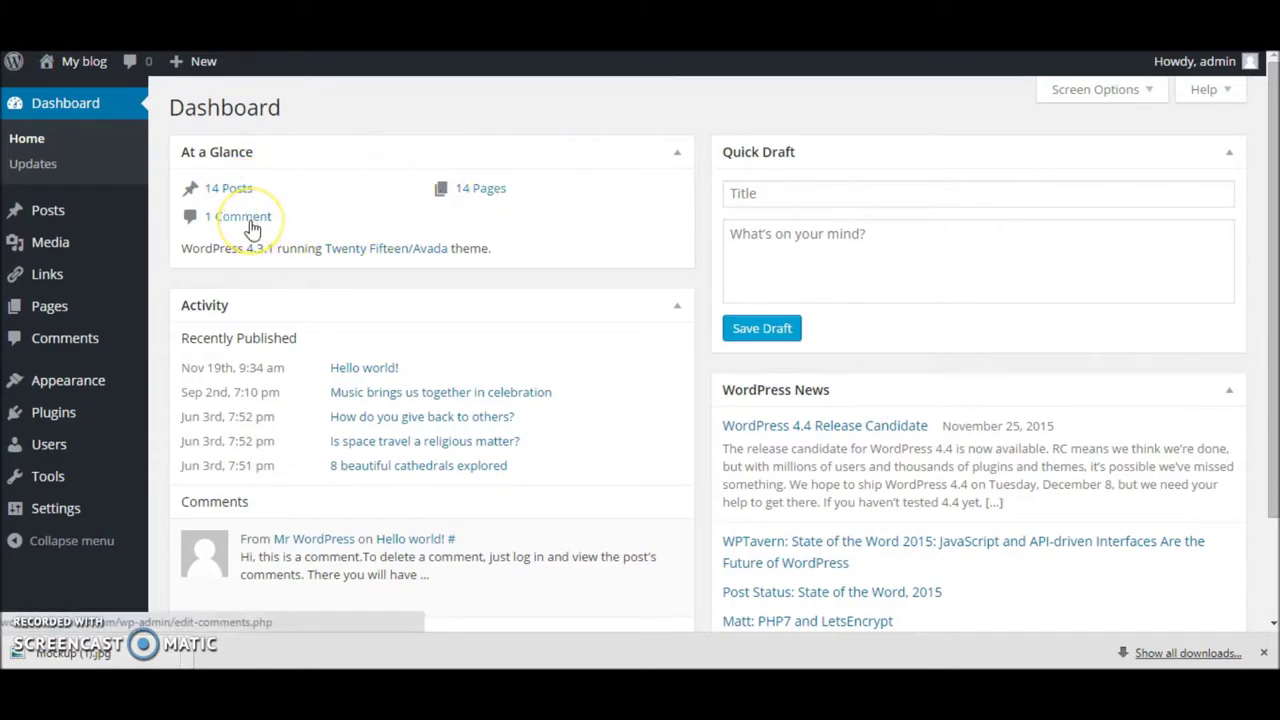
# Step: Select the 4.3.1 version number in the At a Glance box
pyautogui.moveTo(248, 248); pyautogui.dragTo(278, 253)
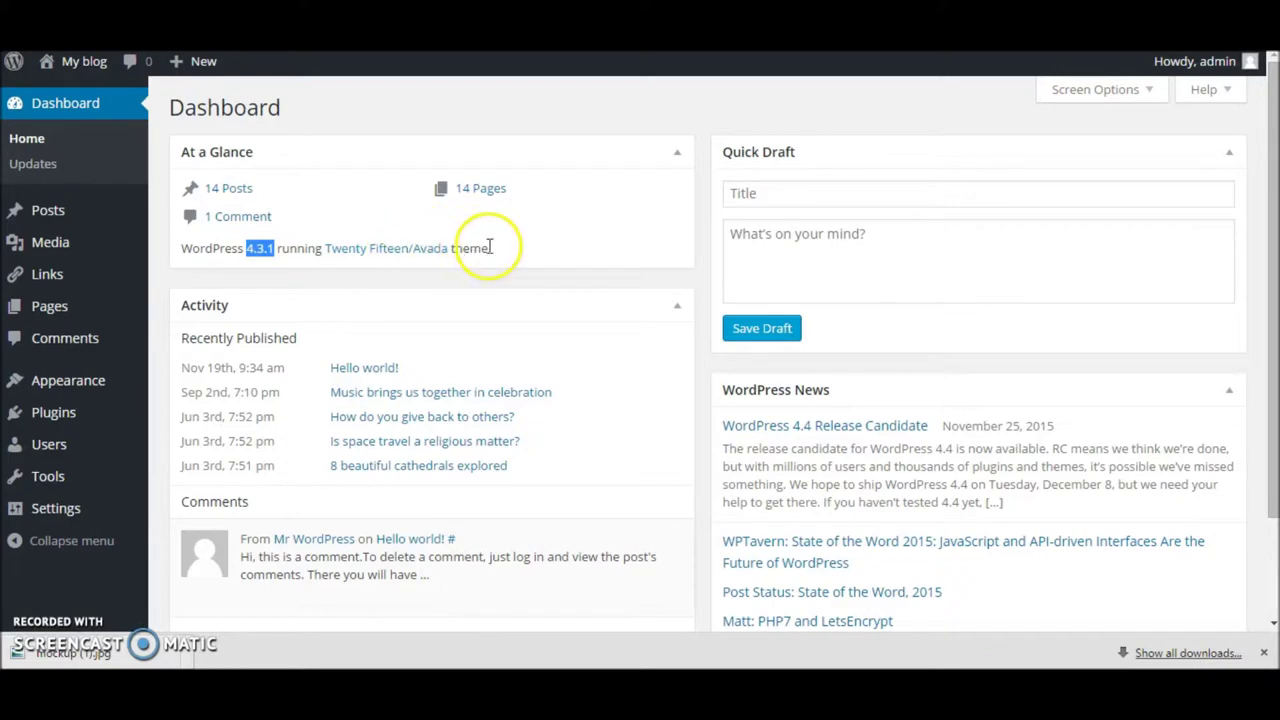
# Step: Save a Quick Draft titled 'draft' with the body 'draft'
pyautogui.click(763, 192)
pyautogui.click(771, 235)
pyautogui.click(758, 184)
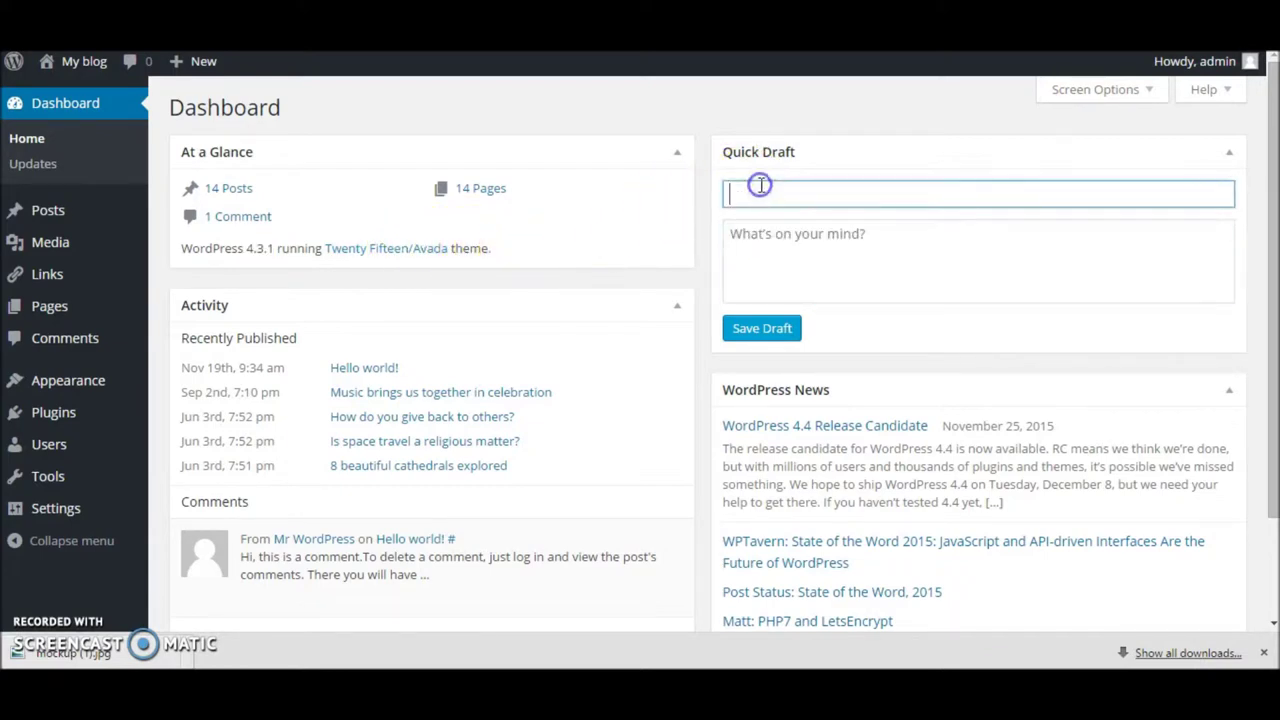
pyautogui.write('draft')
pyautogui.press('Tab')
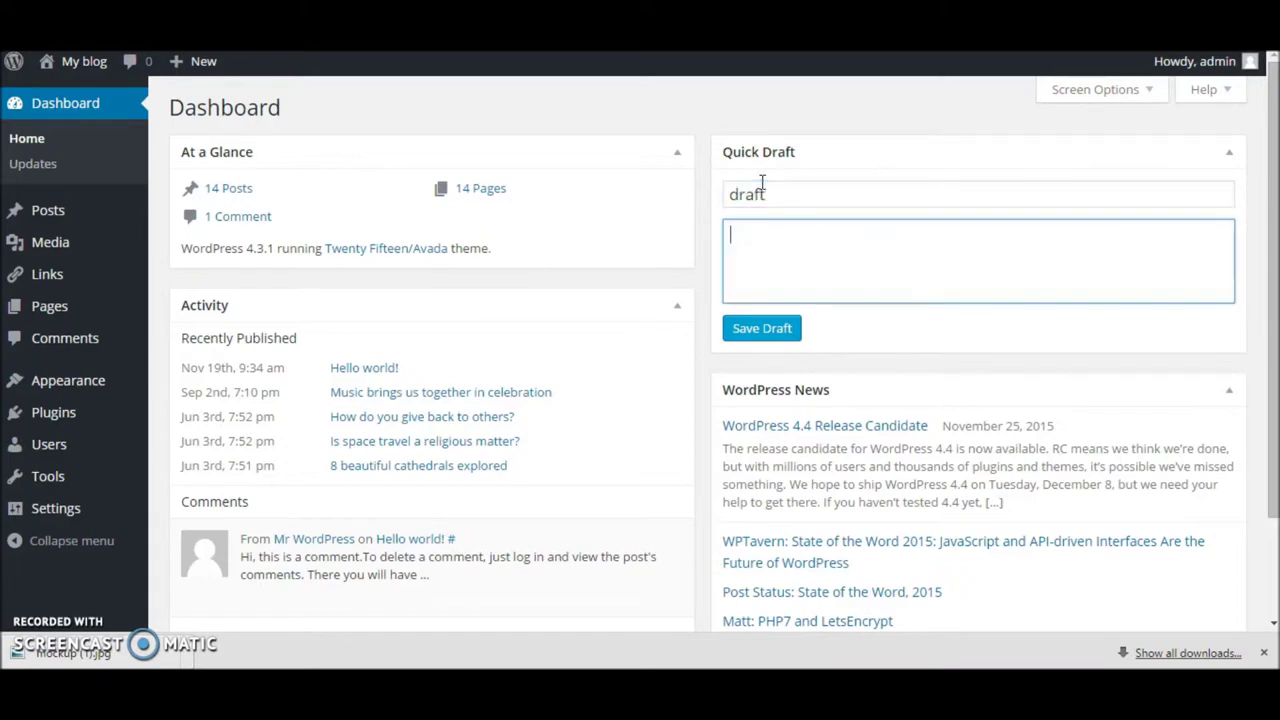
pyautogui.click(785, 334)
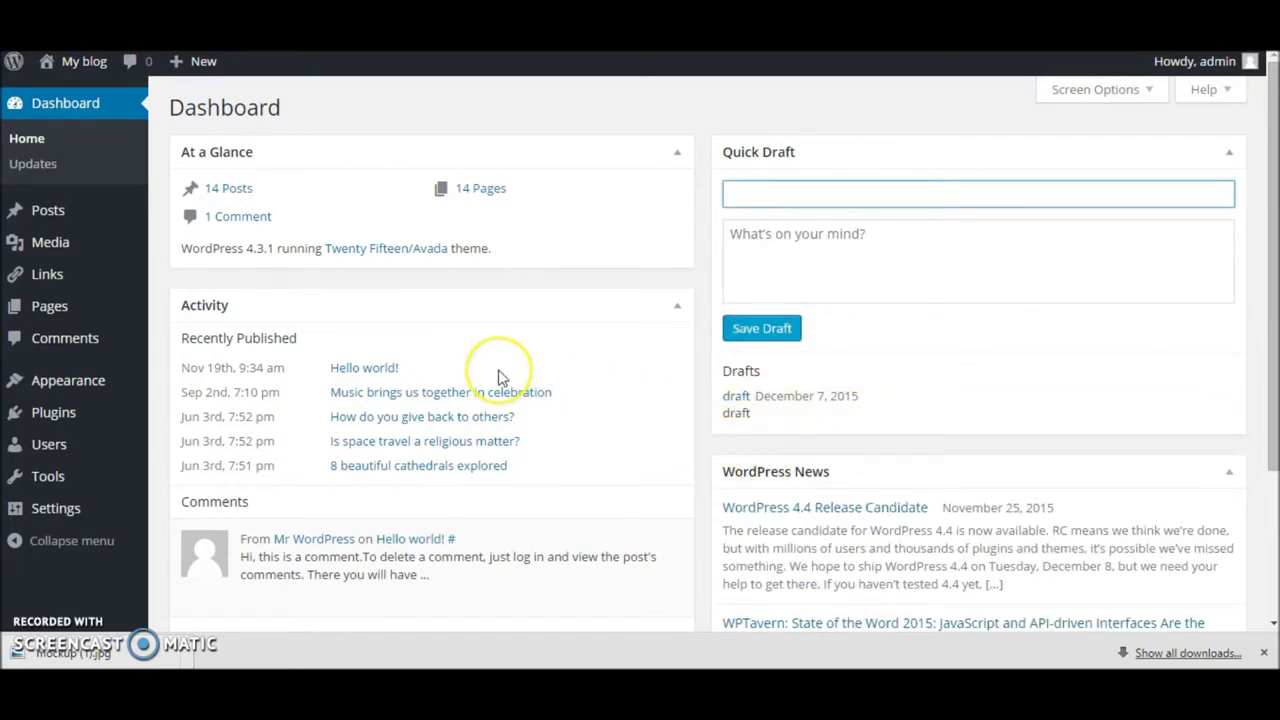
pyautogui.scroll(-1, 500, 375)
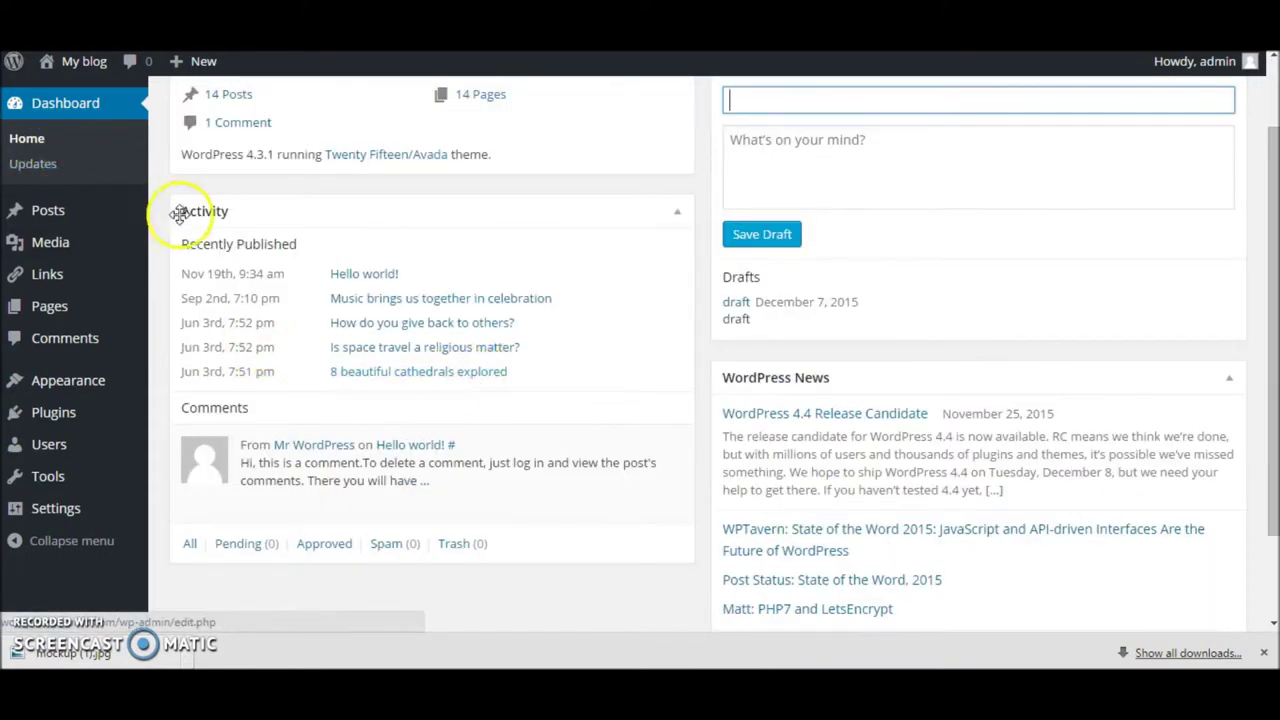
pyautogui.moveTo(188, 244); pyautogui.dragTo(478, 368)
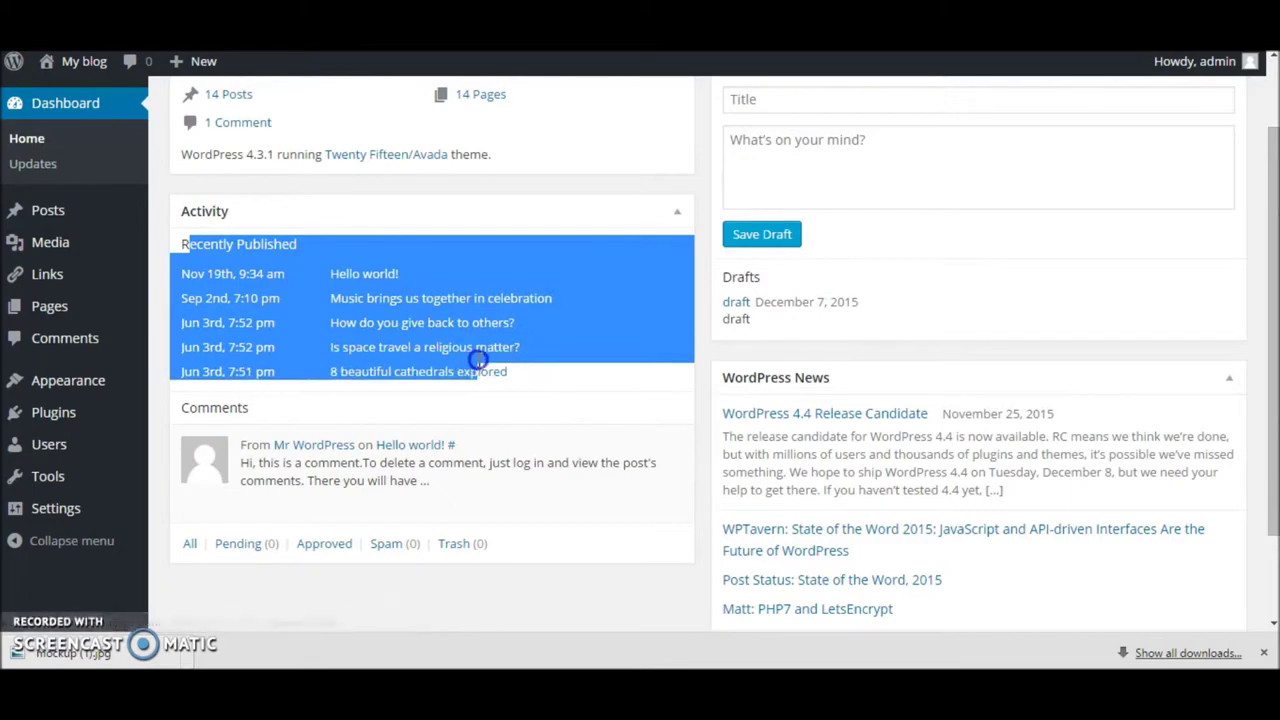
pyautogui.scroll(-1, 300, 412)
pyautogui.moveTo(219, 316); pyautogui.dragTo(416, 388)
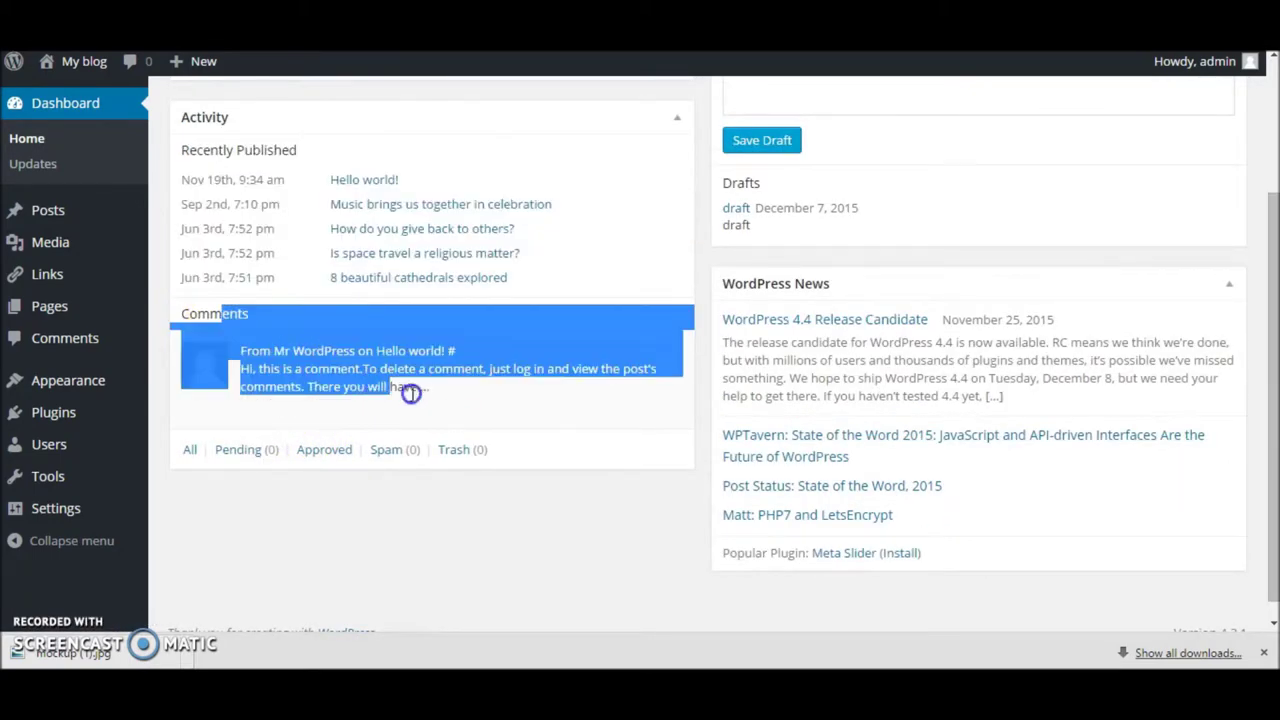
pyautogui.scroll(-1, 815, 313)
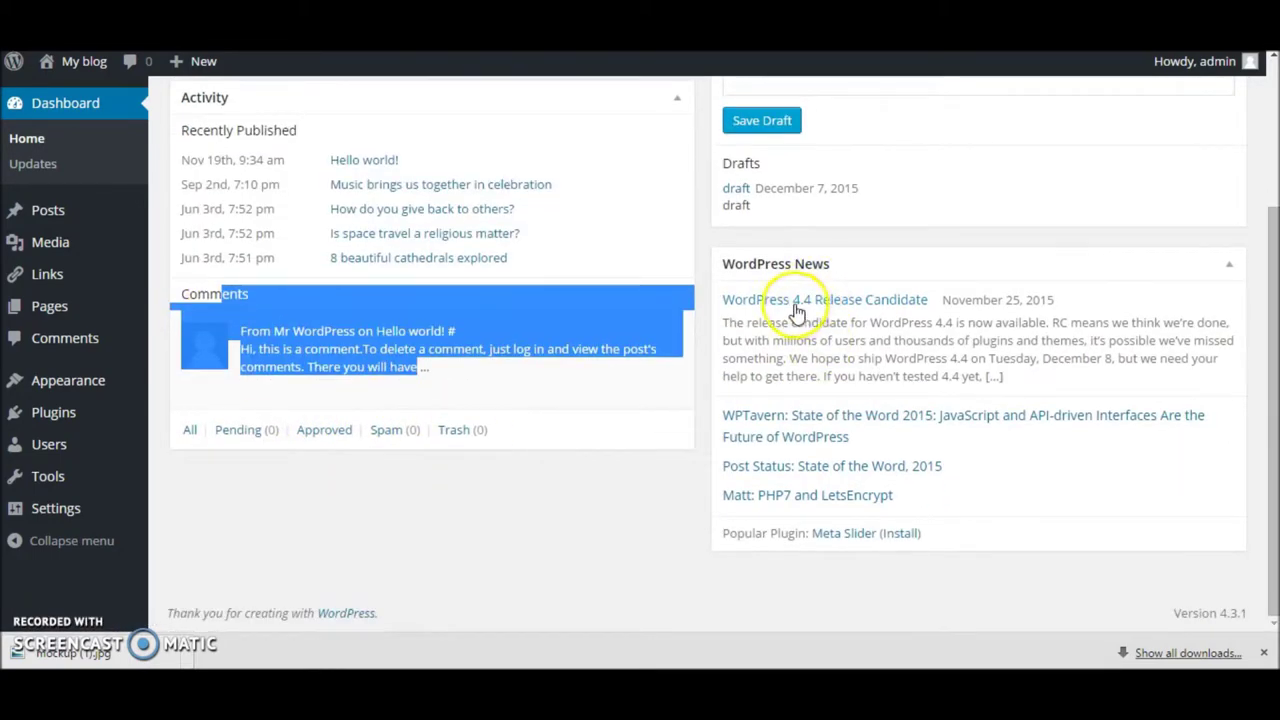
pyautogui.moveTo(811, 263); pyautogui.dragTo(706, 289)
pyautogui.scroll(2, 706, 289)
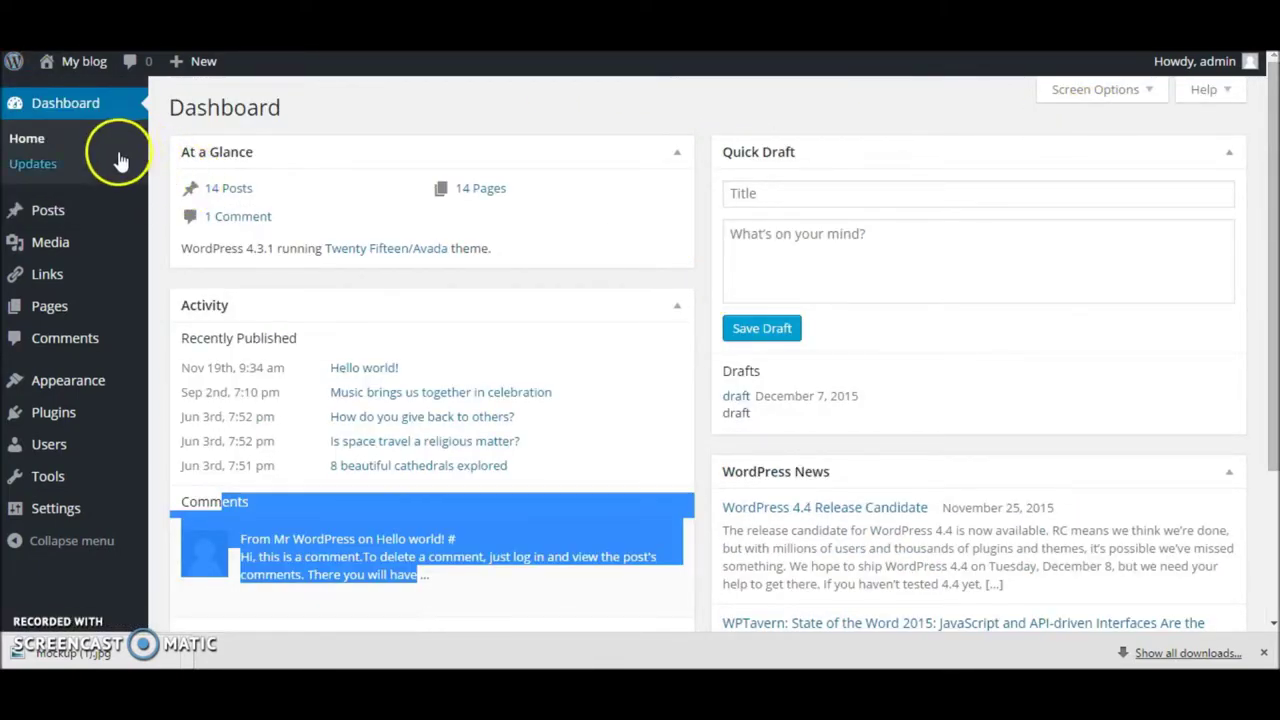
# Step: Recheck for WordPress updates and hide the offered reinstall update
pyautogui.click(93, 172)
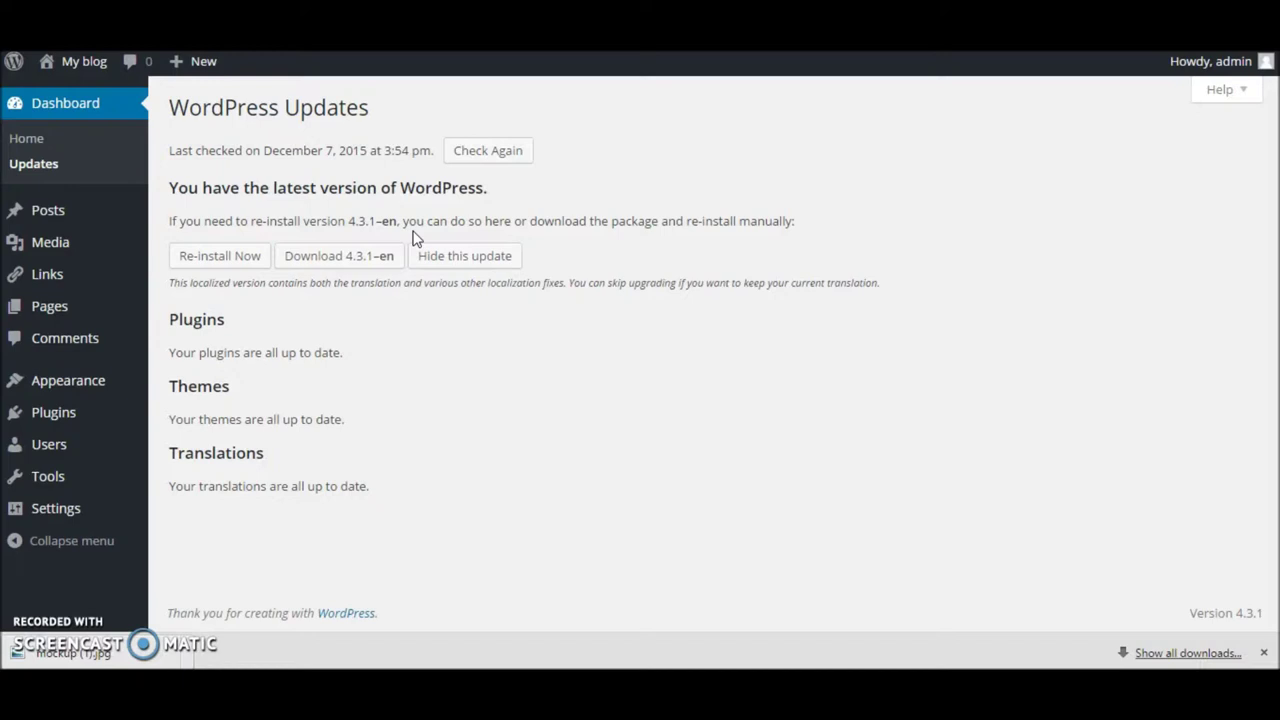
pyautogui.click(500, 150)
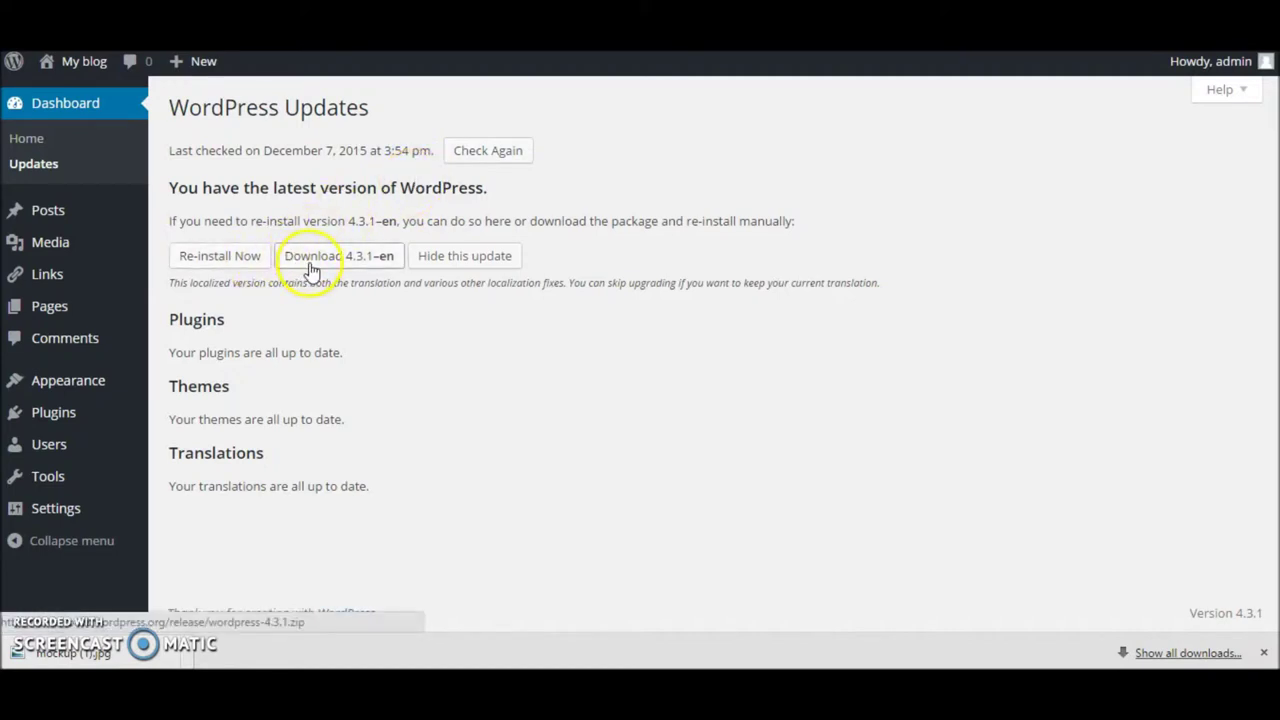
pyautogui.click(418, 264)
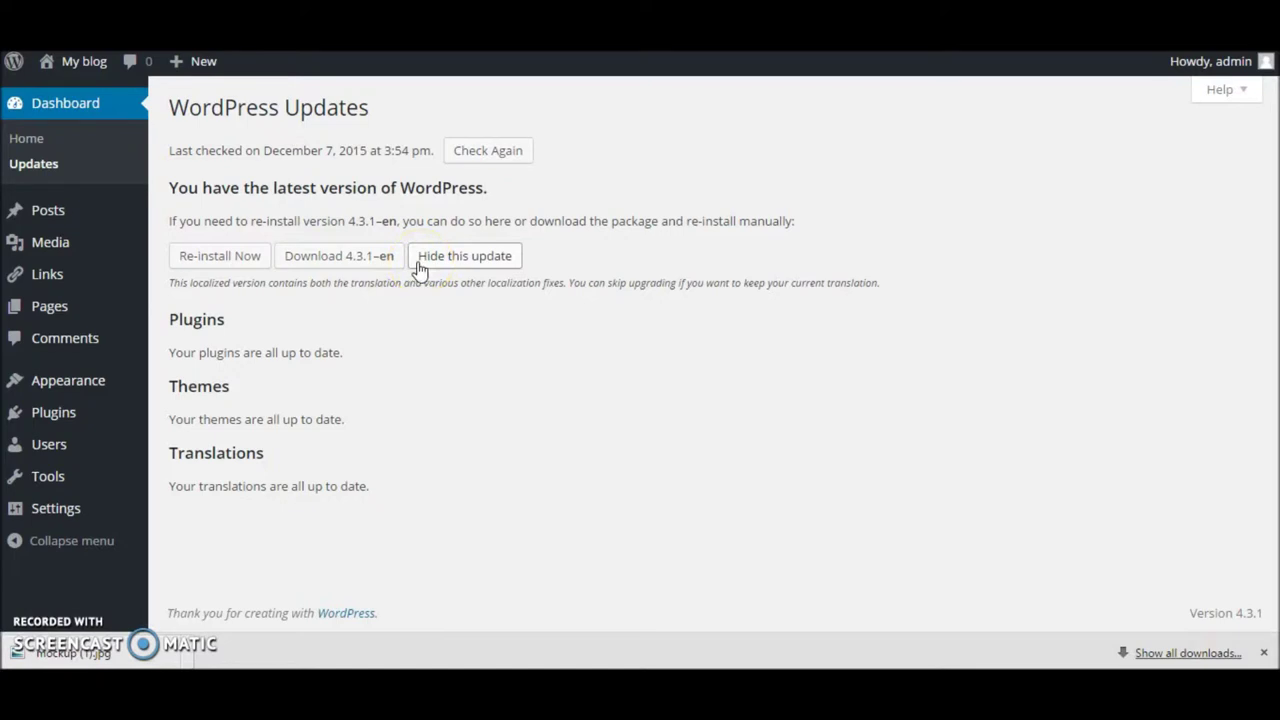
pyautogui.moveTo(94, 223)
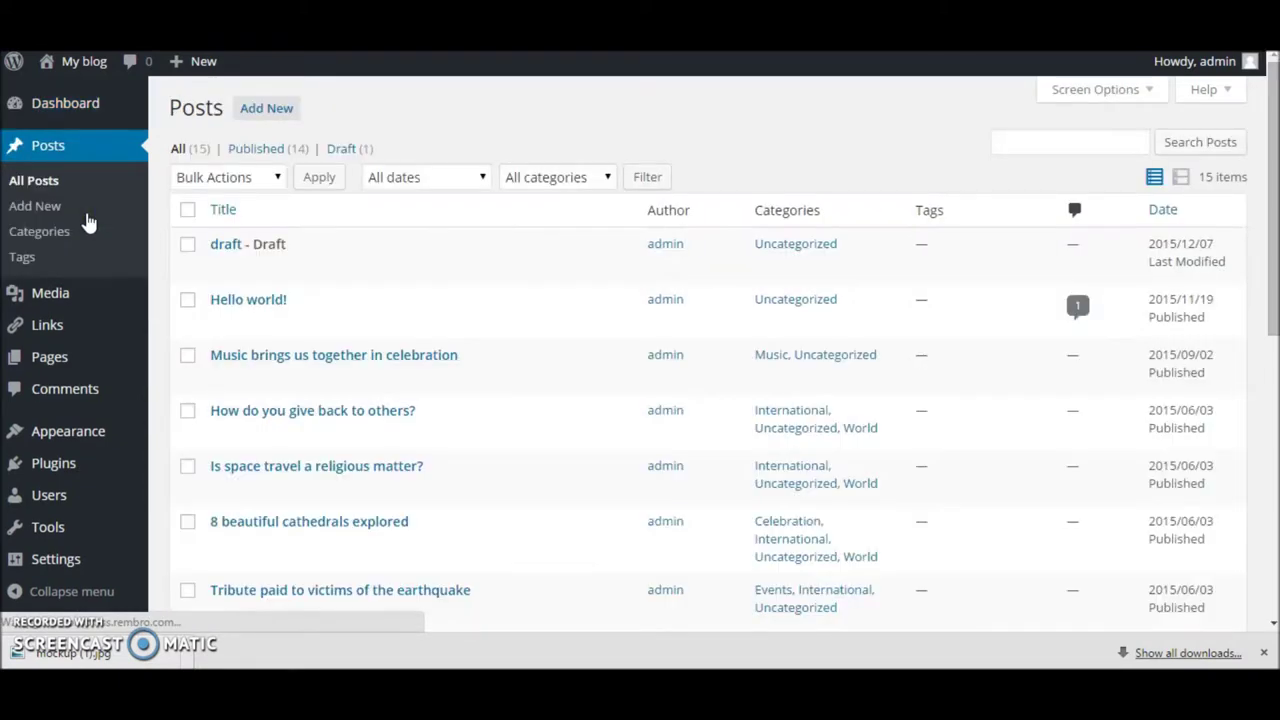
# Step: Start a new post titled 'hello' with the body 'this is a sample content'
pyautogui.click(278, 122)
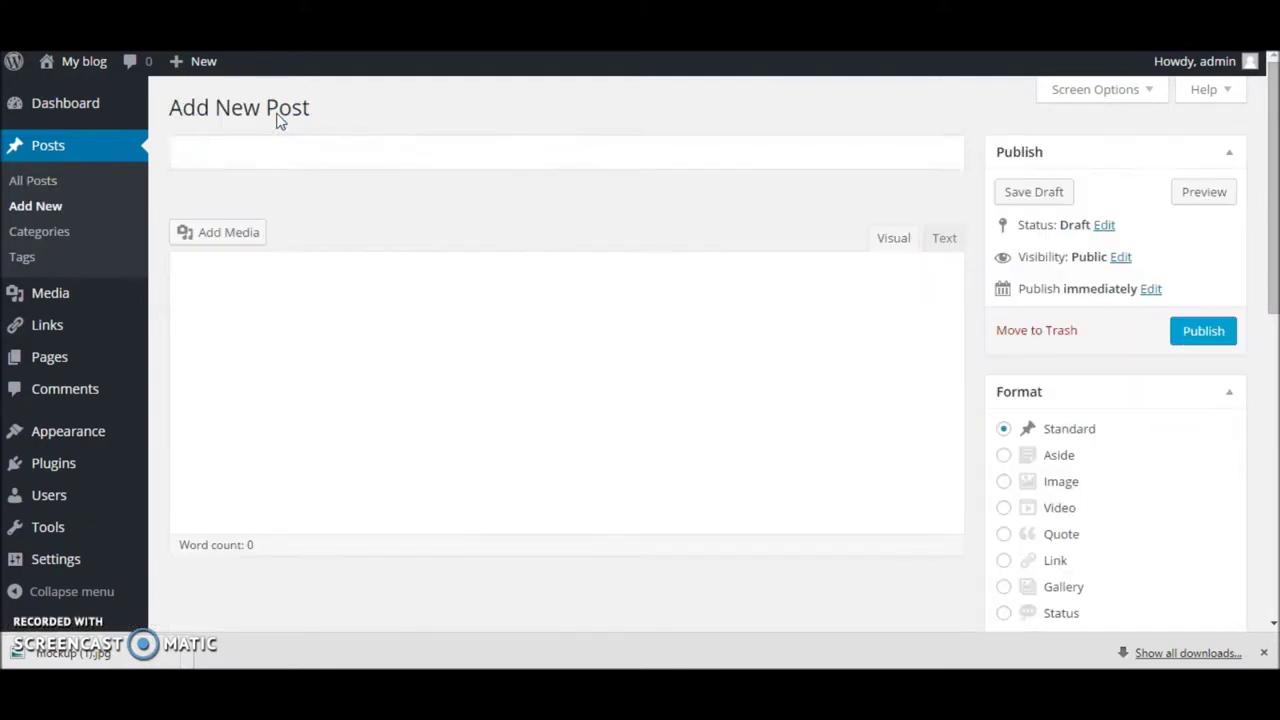
pyautogui.click(272, 129)
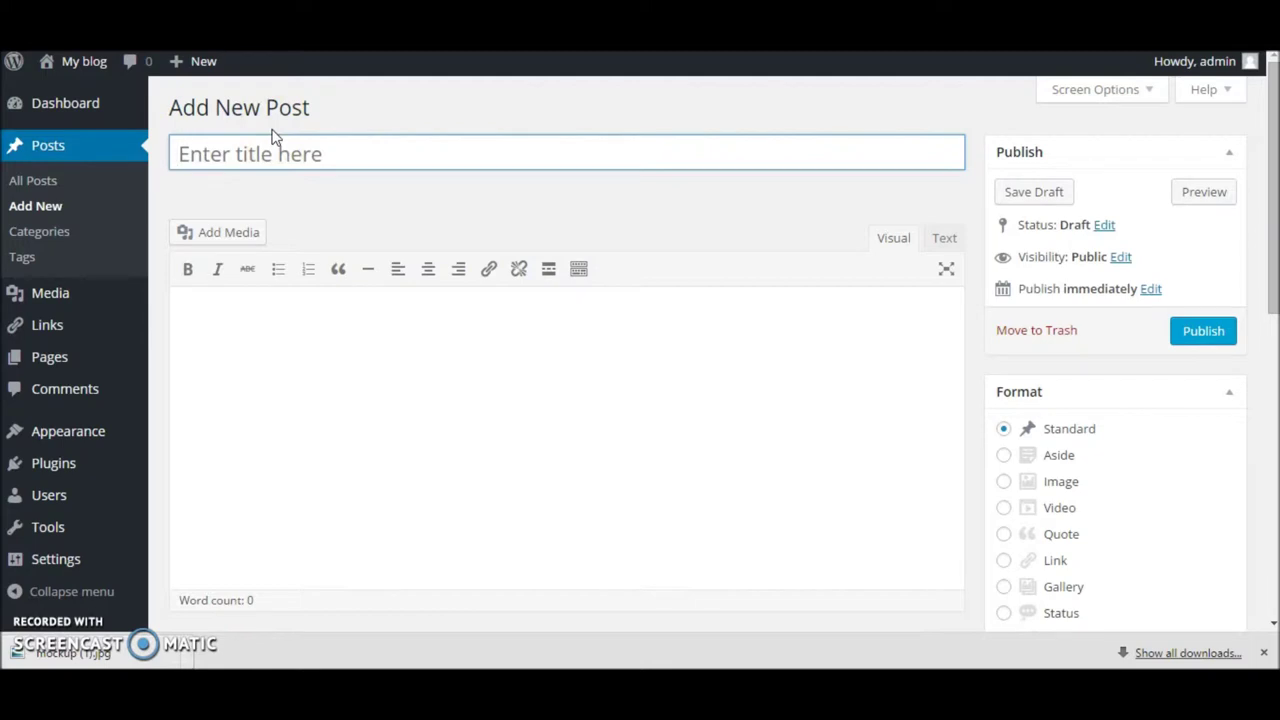
pyautogui.write('hello')
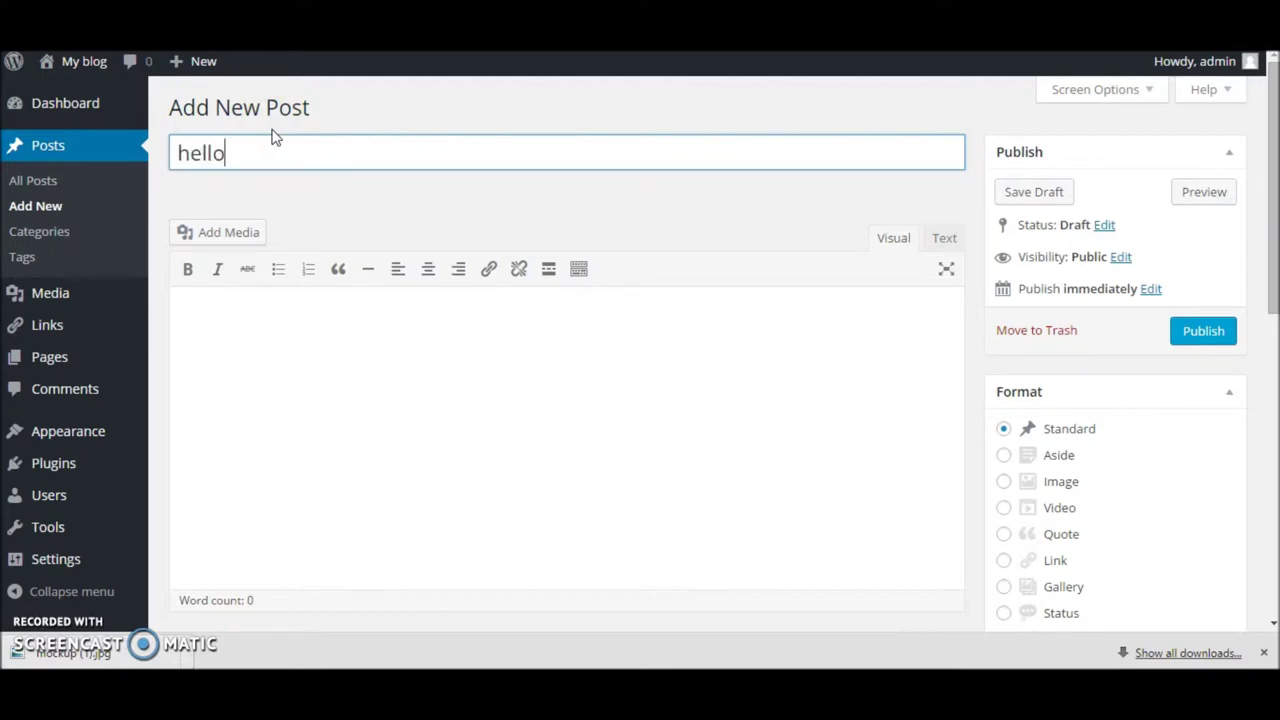
pyautogui.press('Tab')
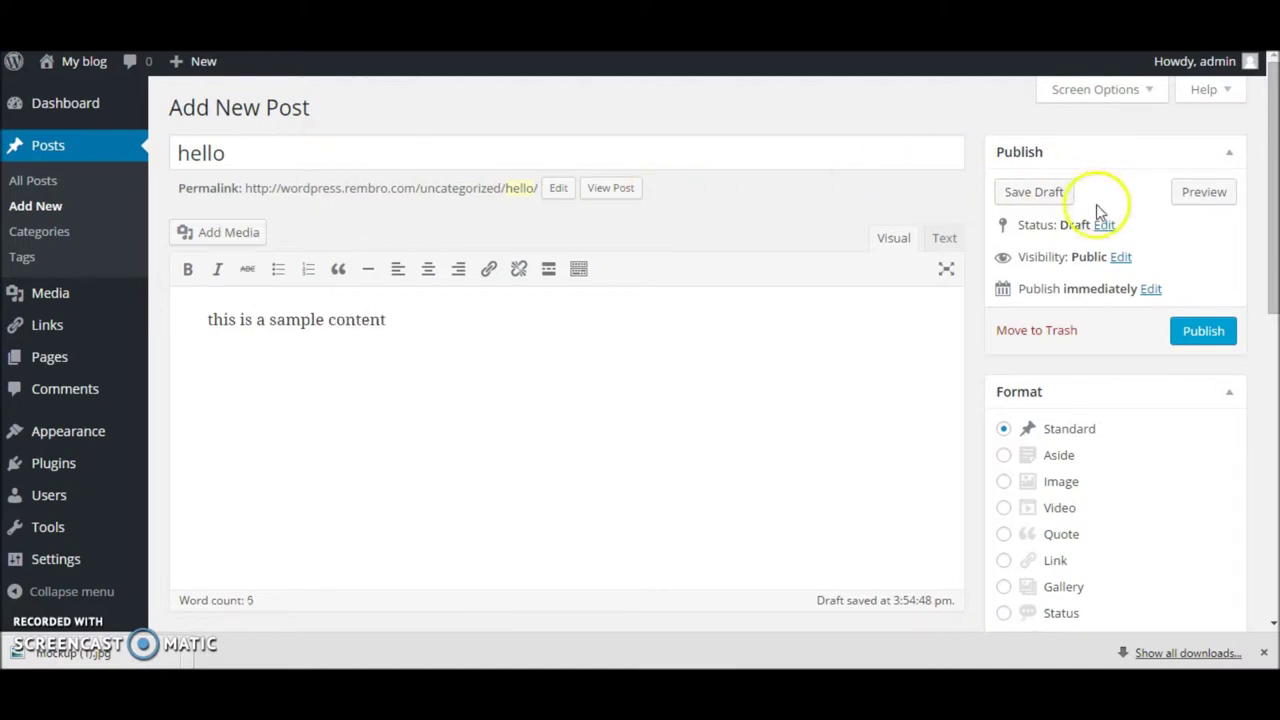
# Step: Tick Celebration and Events as the post's categories
pyautogui.scroll(-2, 1103, 354)
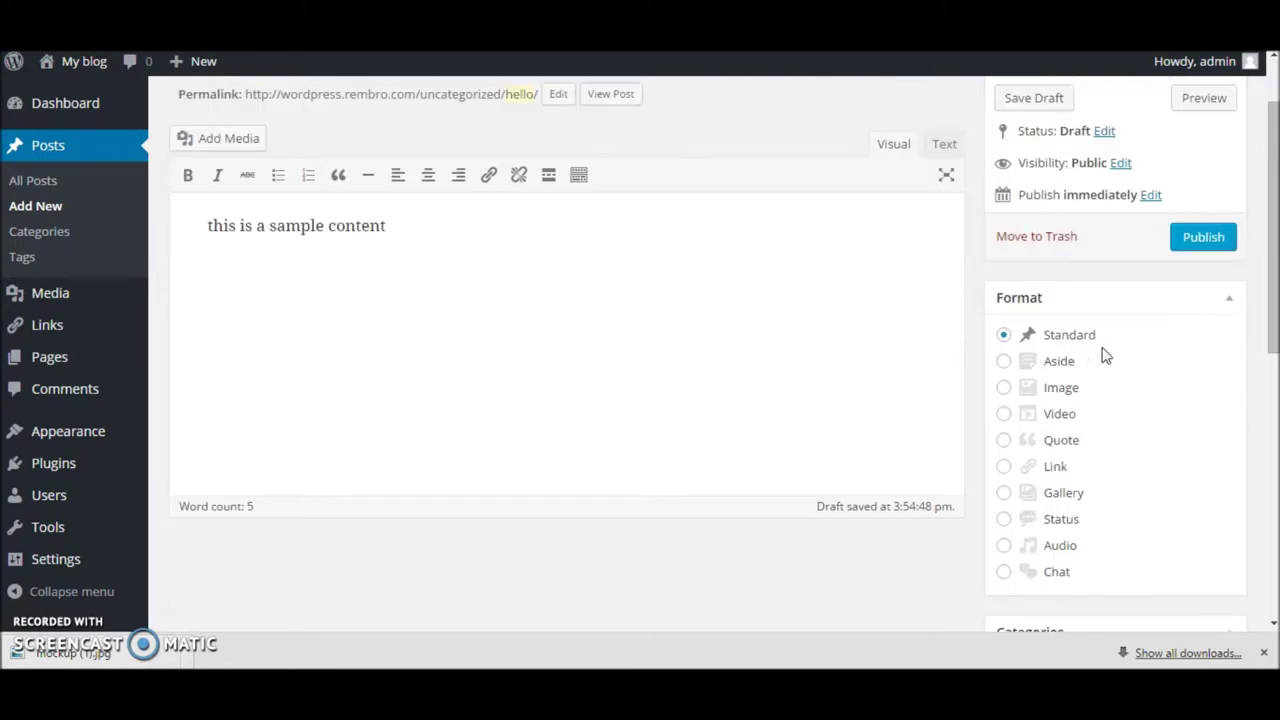
pyautogui.scroll(-5, 1078, 356)
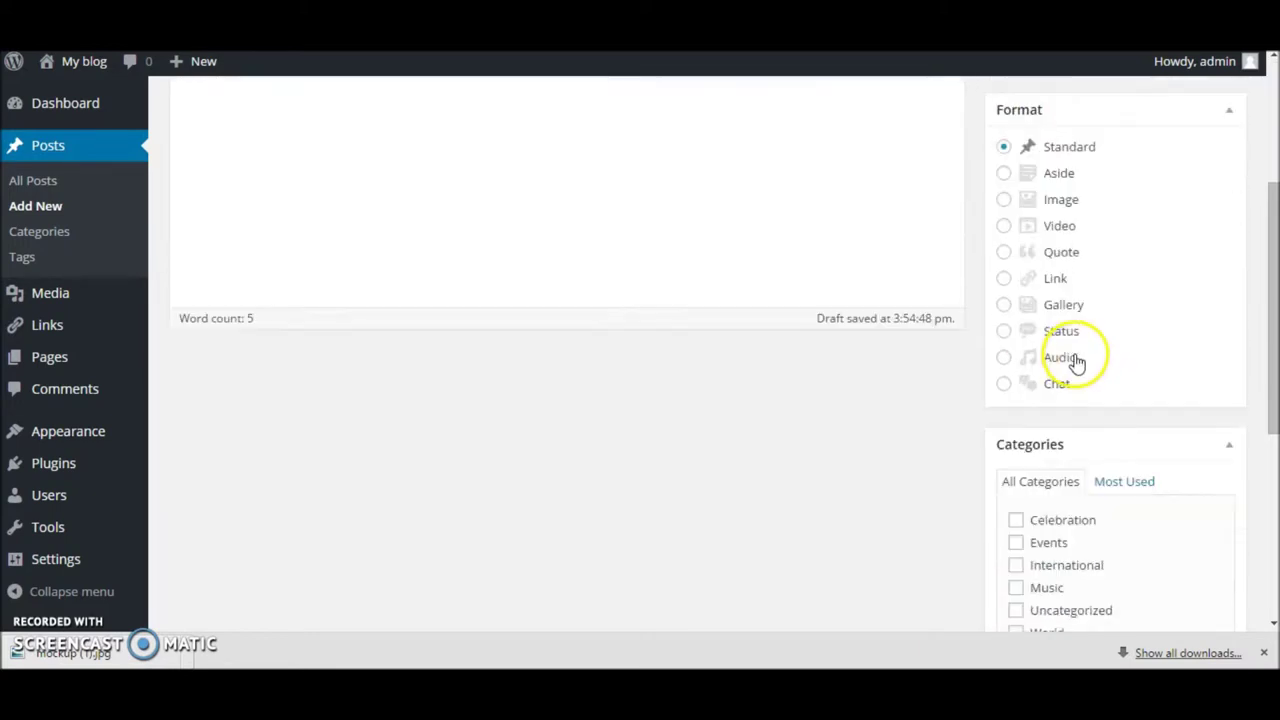
pyautogui.scroll(3, 1070, 362)
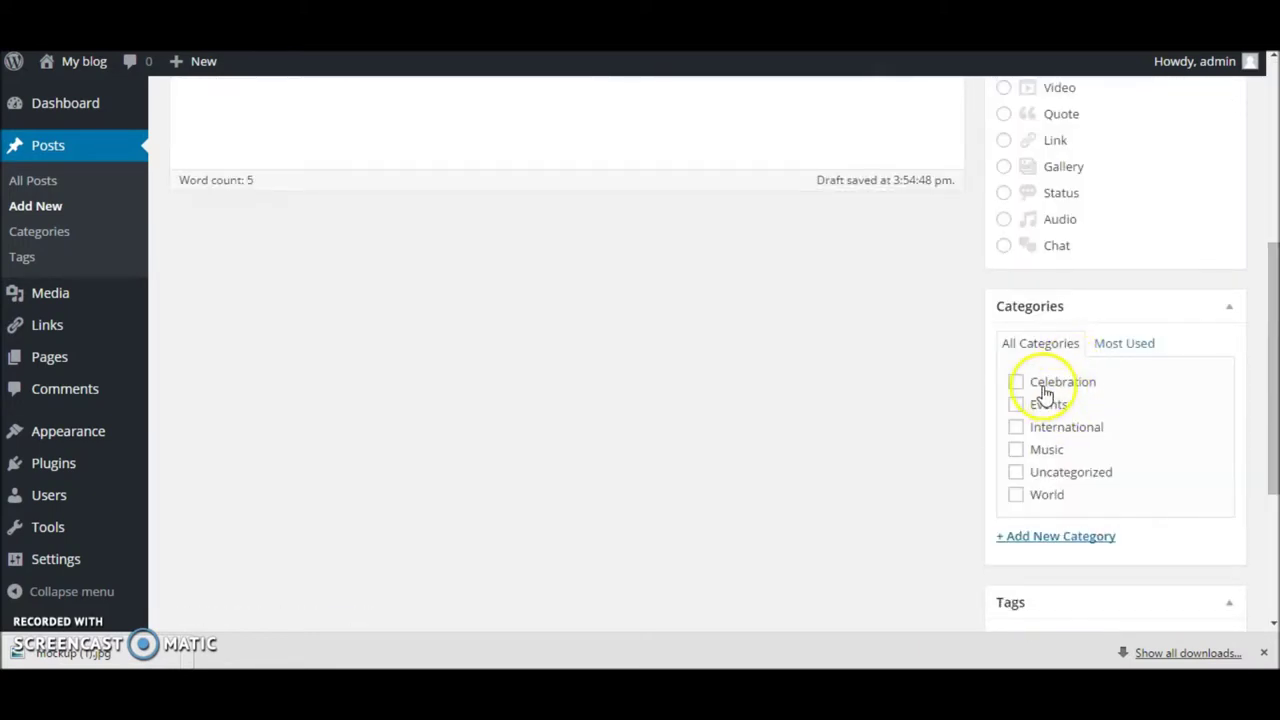
pyautogui.click(1036, 381)
pyautogui.click(1038, 404)
# Step: Keep the post in the Standard format and begin entering a tag
pyautogui.scroll(4, 1089, 243)
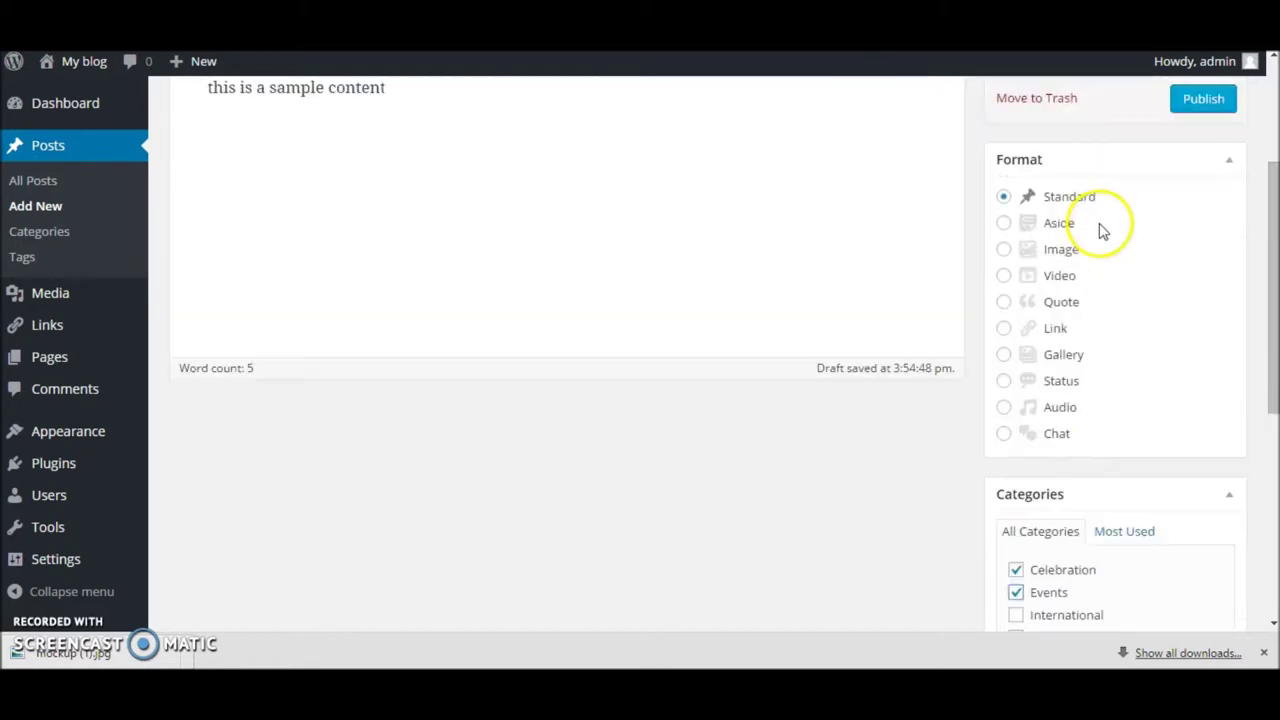
pyautogui.scroll(-1, 1043, 336)
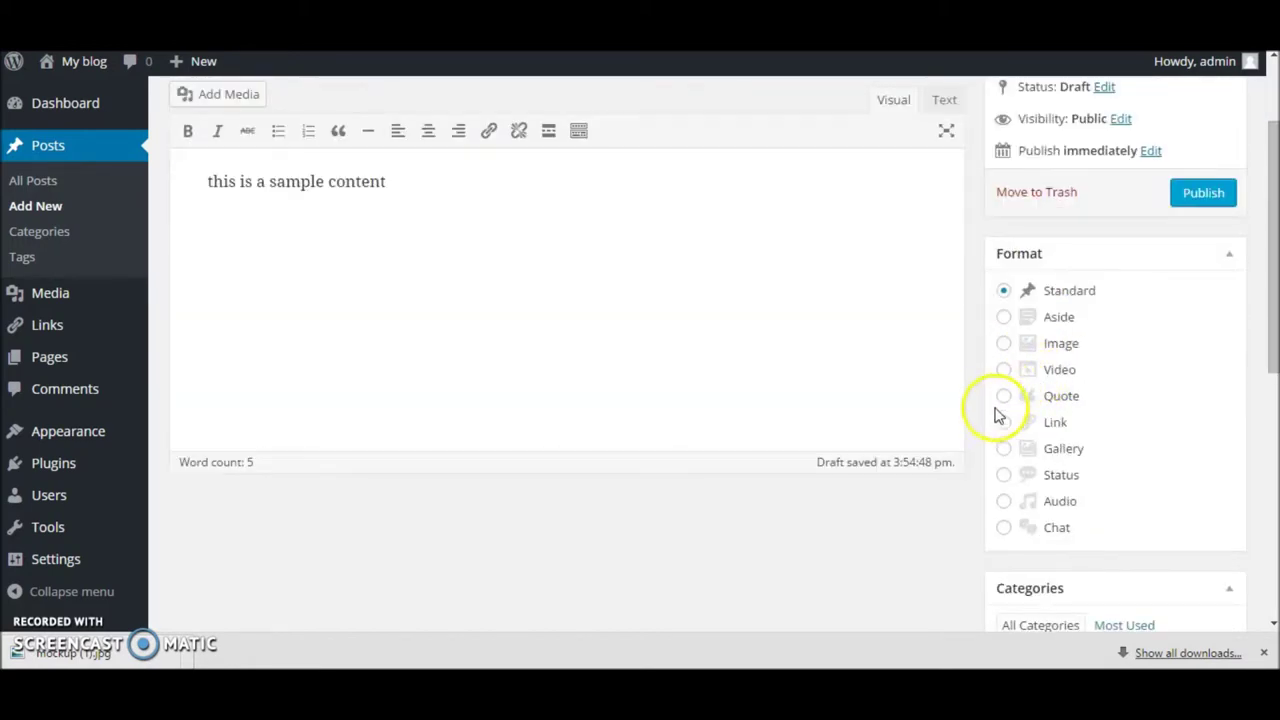
pyautogui.click(1001, 291)
pyautogui.scroll(-5, 1030, 424)
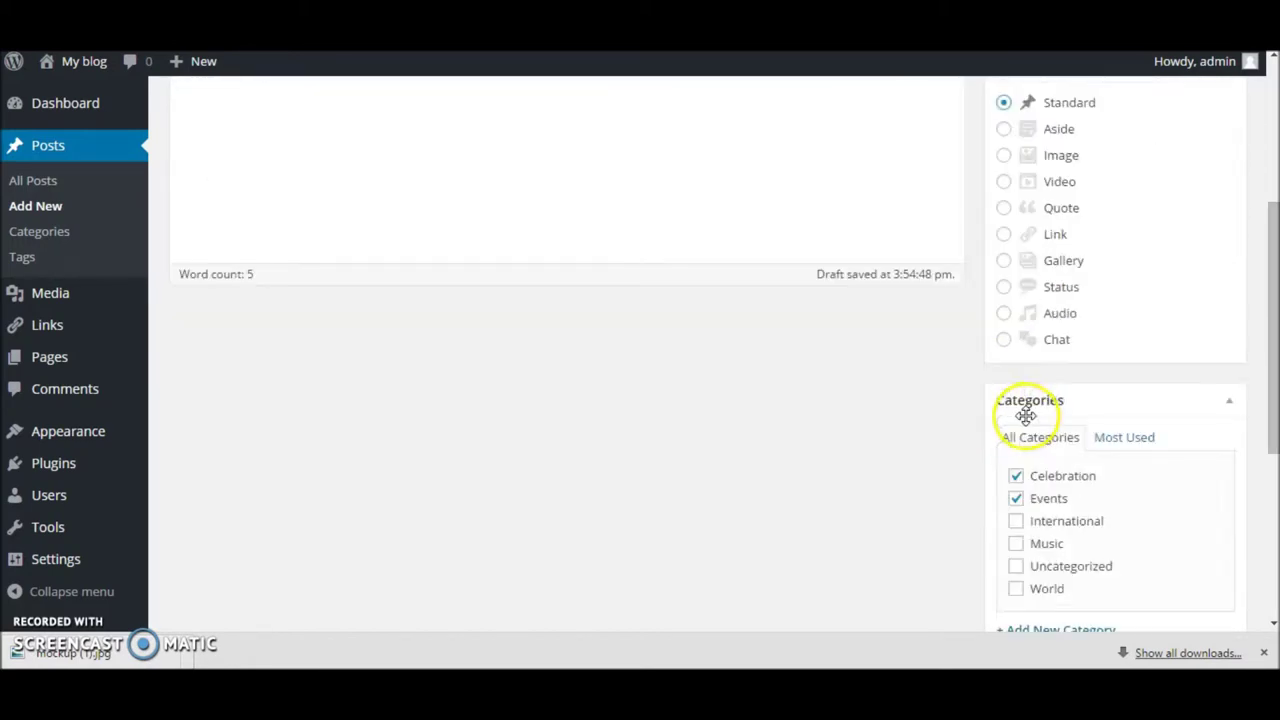
pyautogui.click(1049, 455)
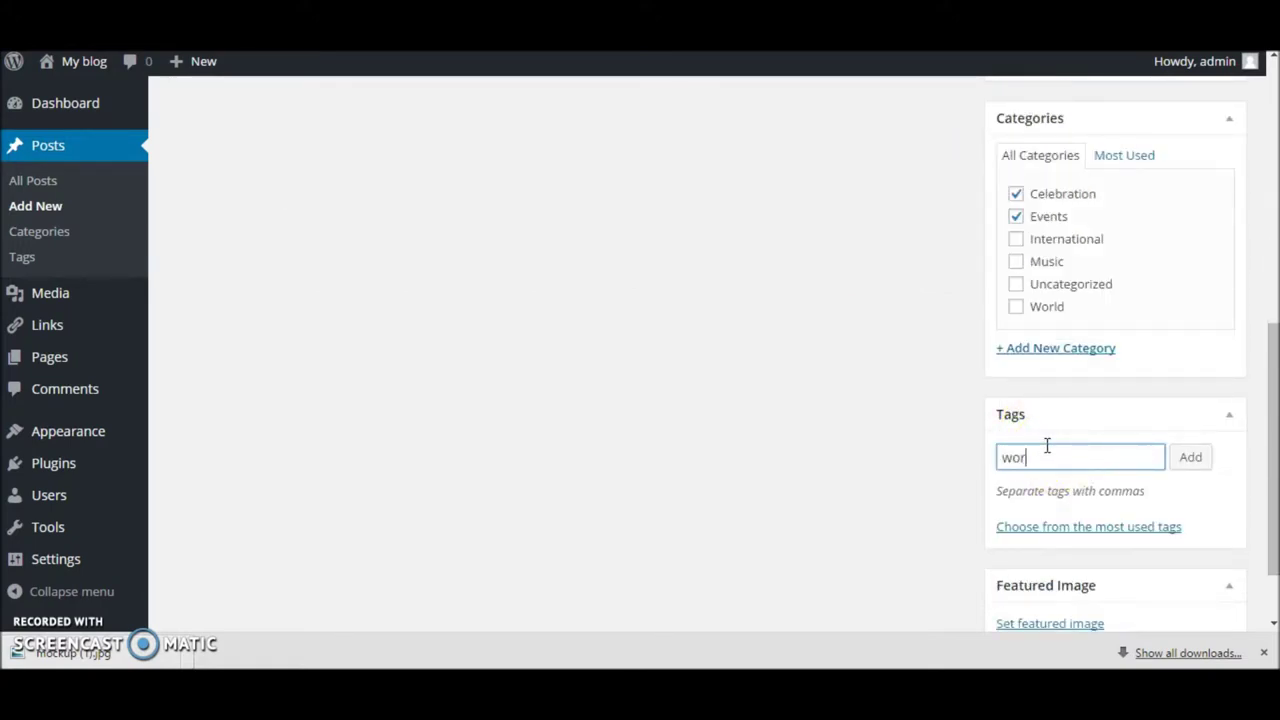
# Step: Tag the post 'wordpress' and 'irelandwebsitedesign', then bring up the featured image chooser
pyautogui.press('Return')
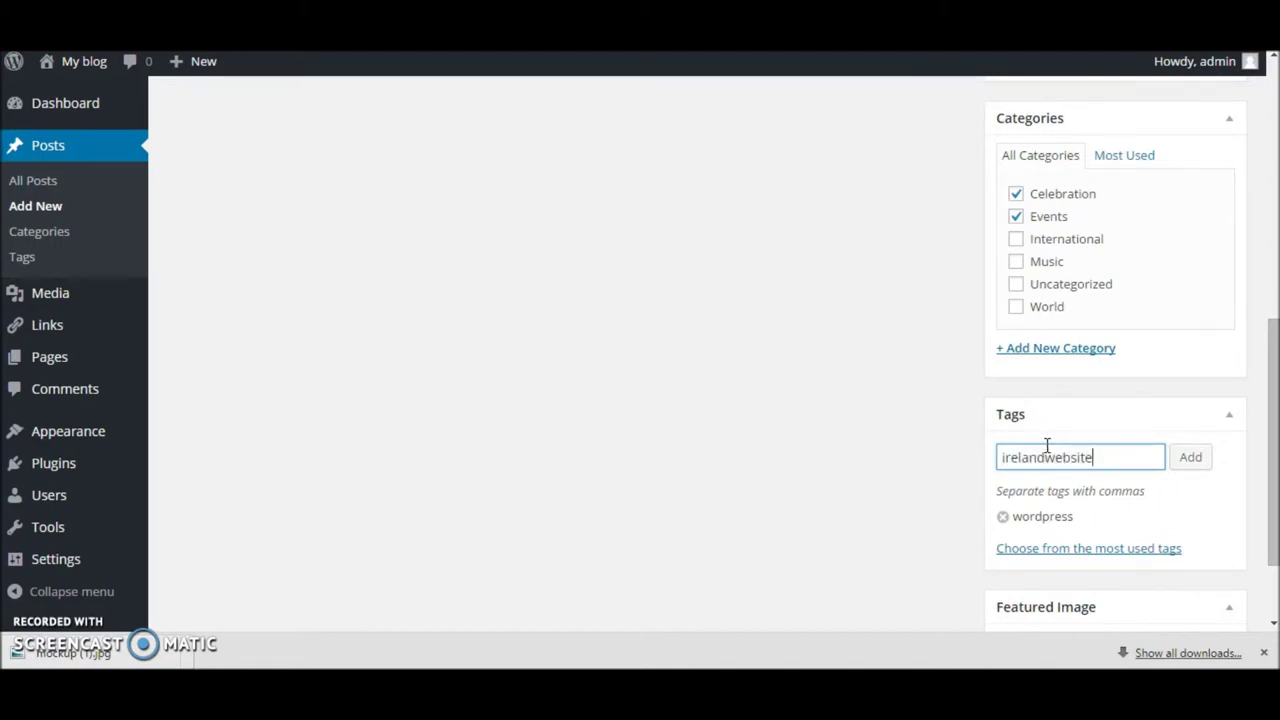
pyautogui.press('Return')
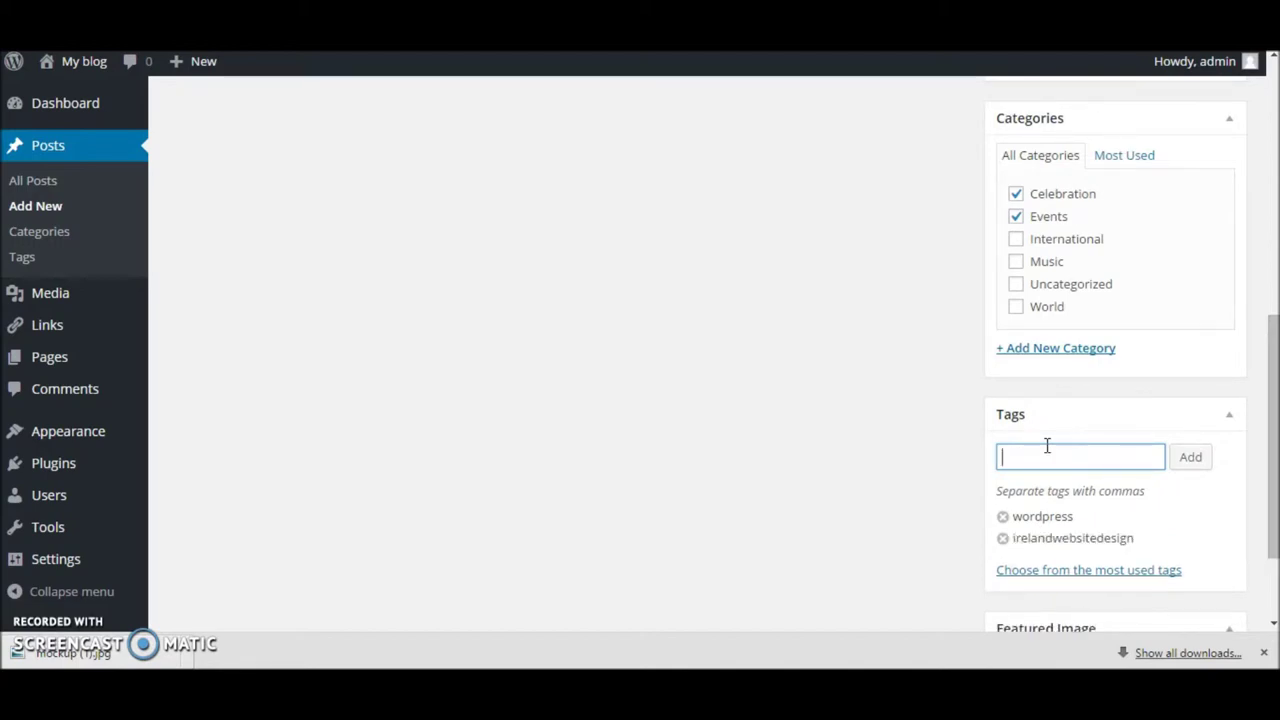
pyautogui.scroll(-2, 990, 208)
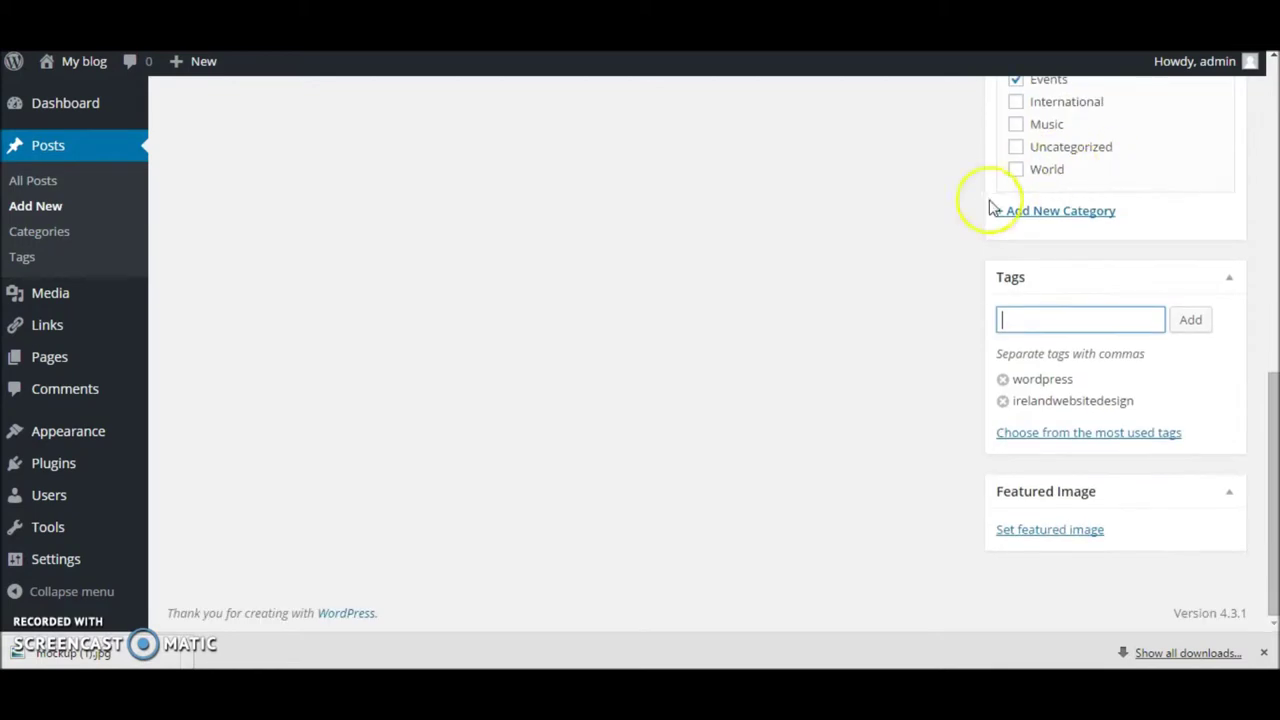
pyautogui.click(1060, 531)
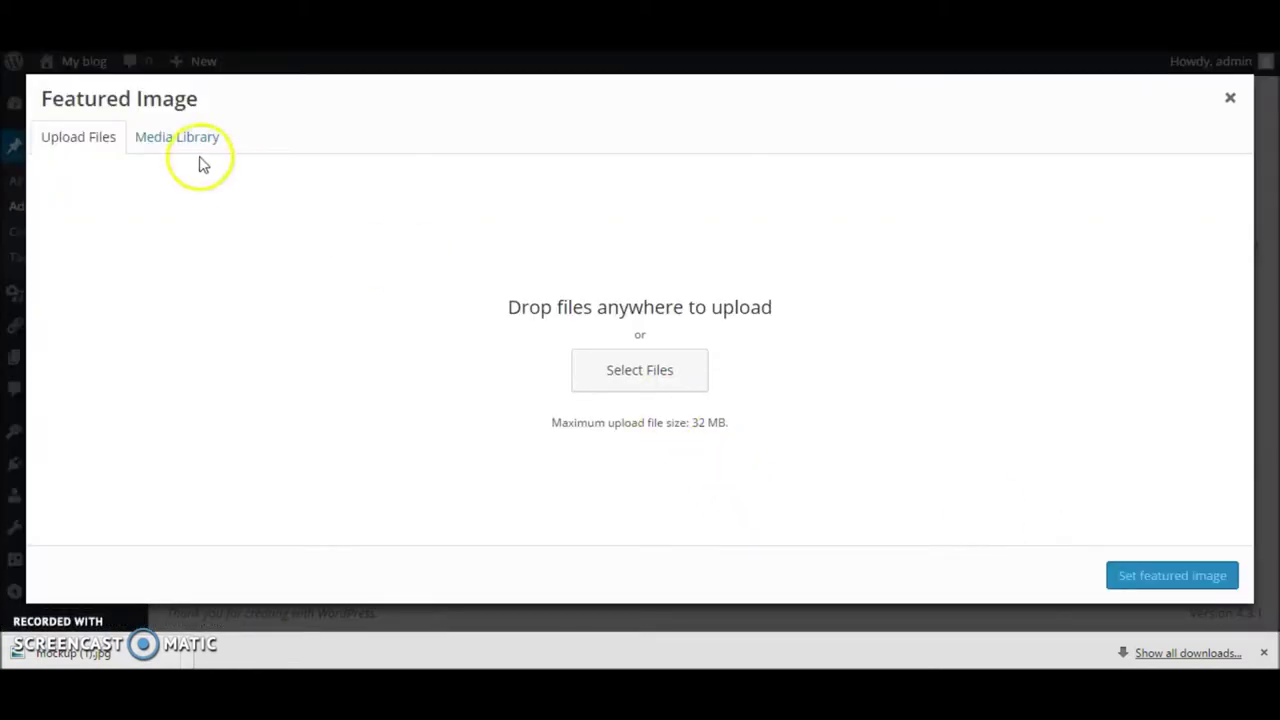
# Step: Set 1042.jpg from the Media Library as the post's featured image
pyautogui.click(181, 139)
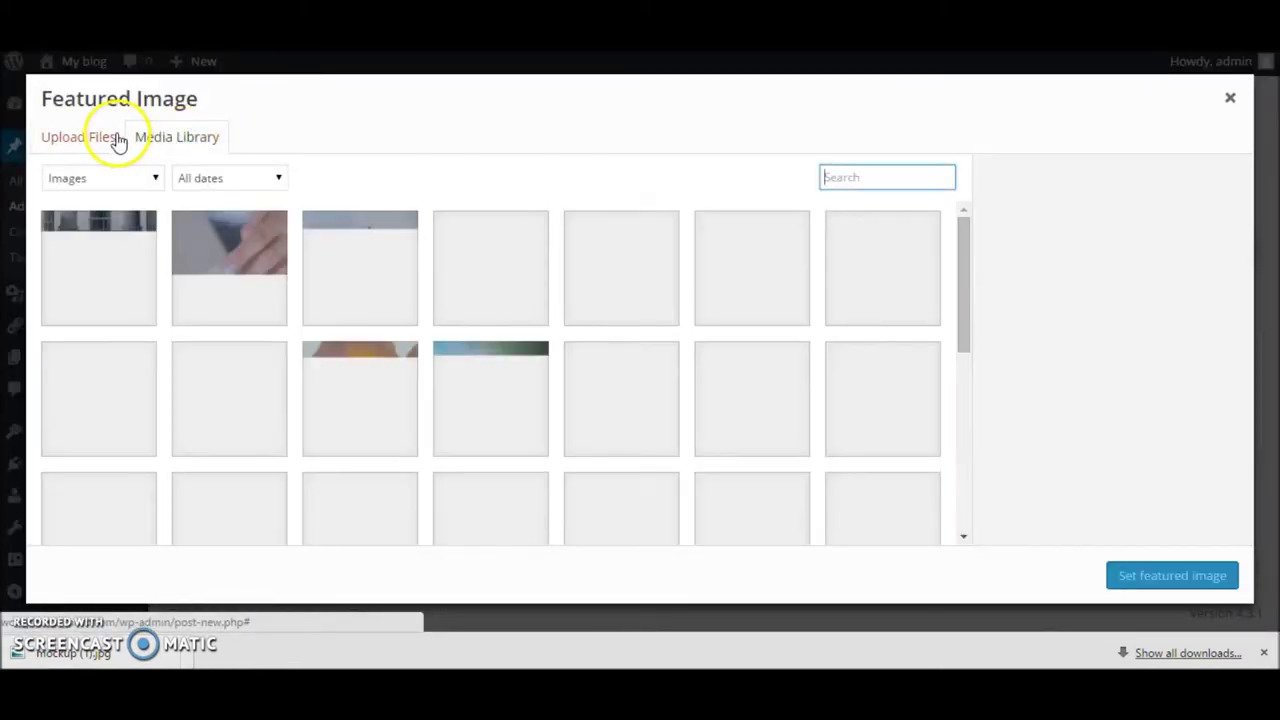
pyautogui.click(112, 262)
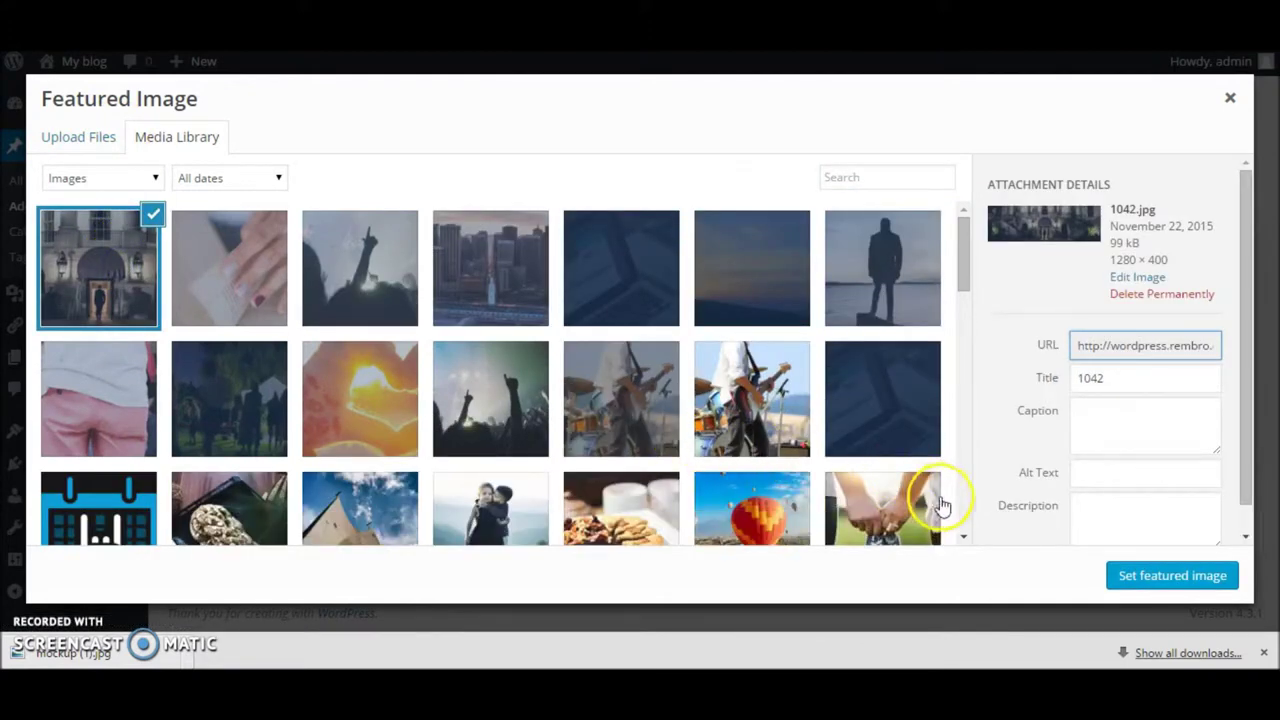
pyautogui.click(1186, 578)
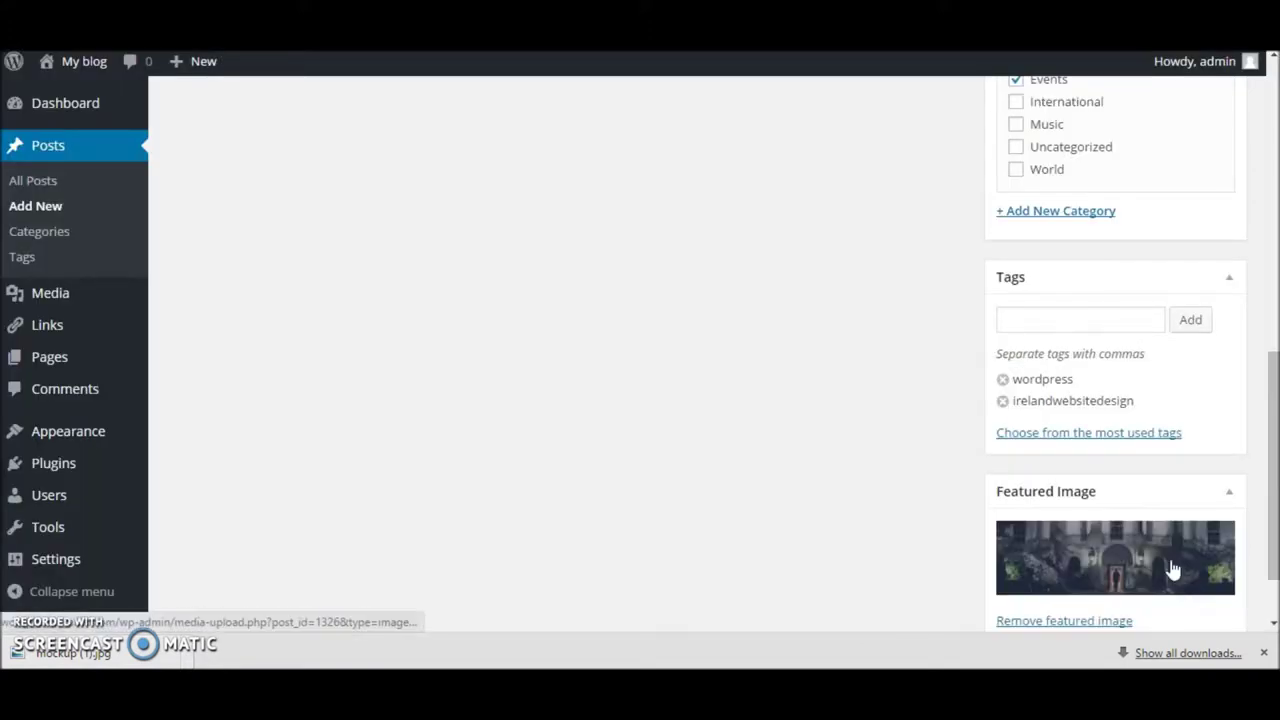
pyautogui.scroll(-1, 1114, 449)
pyautogui.scroll(2, 1110, 445)
pyautogui.scroll(5, 1100, 430)
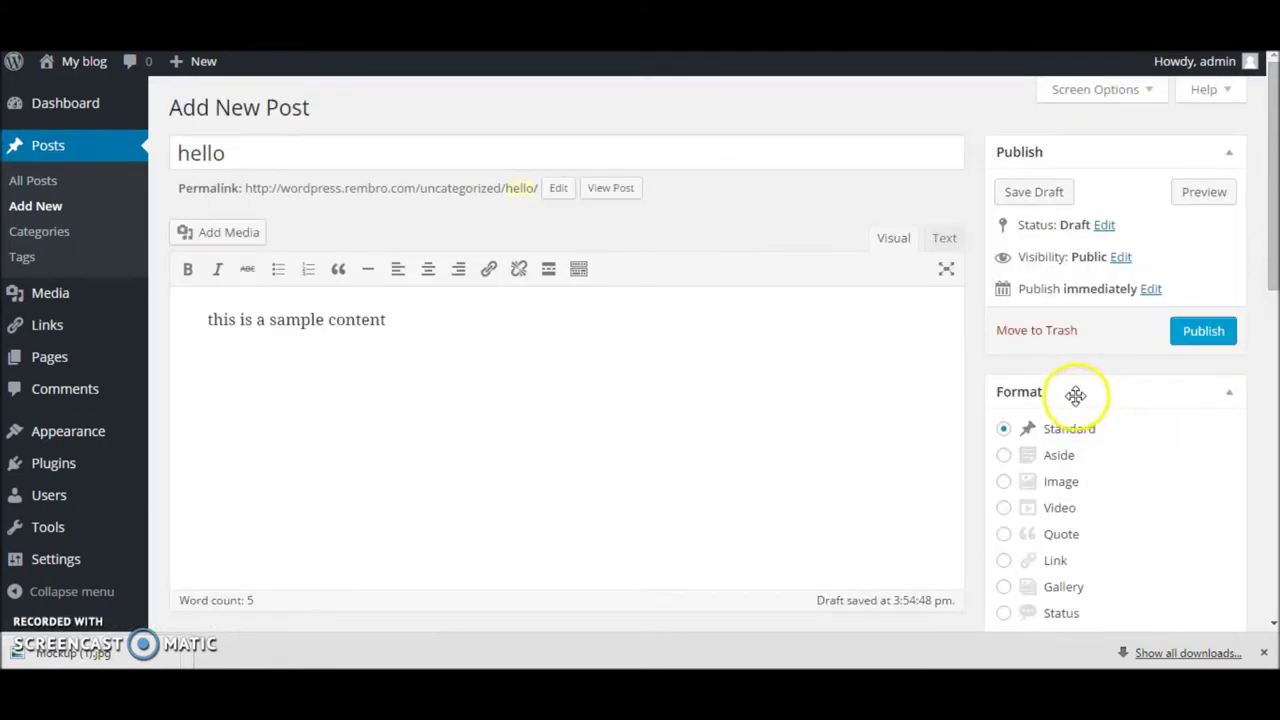
# Step: Publish the 'hello' post and view it on the live site
pyautogui.click(1196, 323)
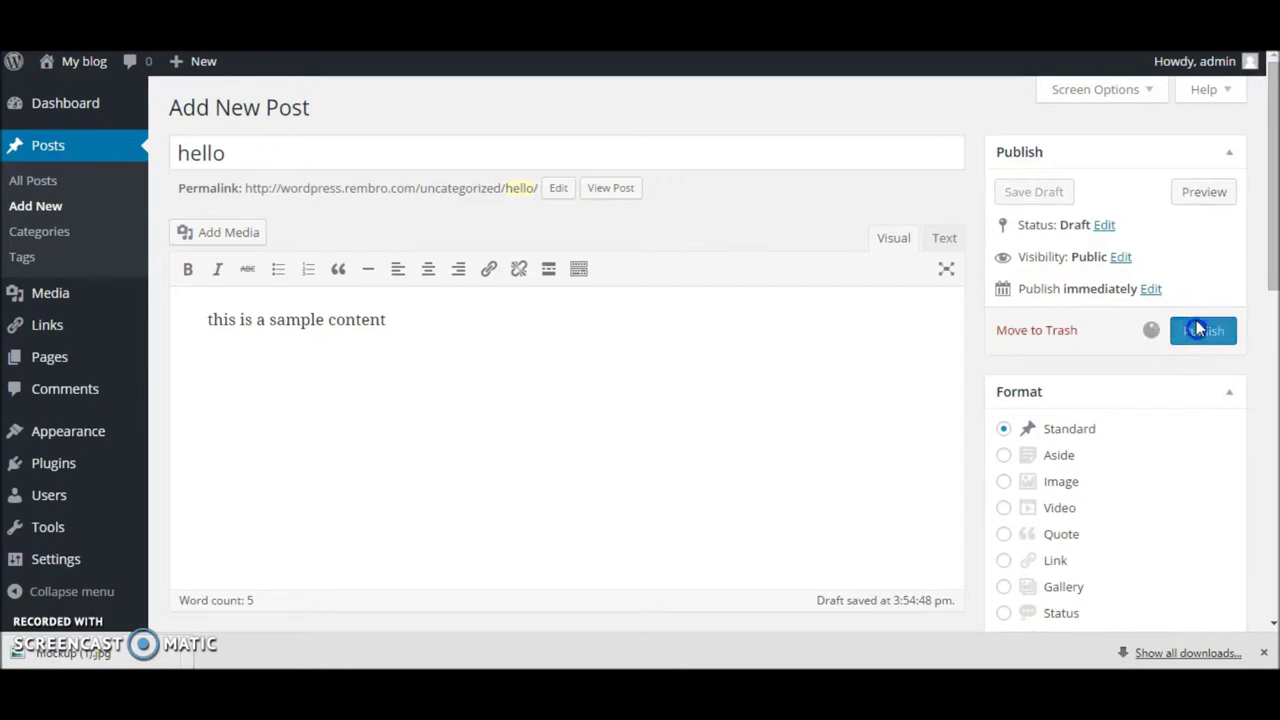
pyautogui.moveTo(200, 61)
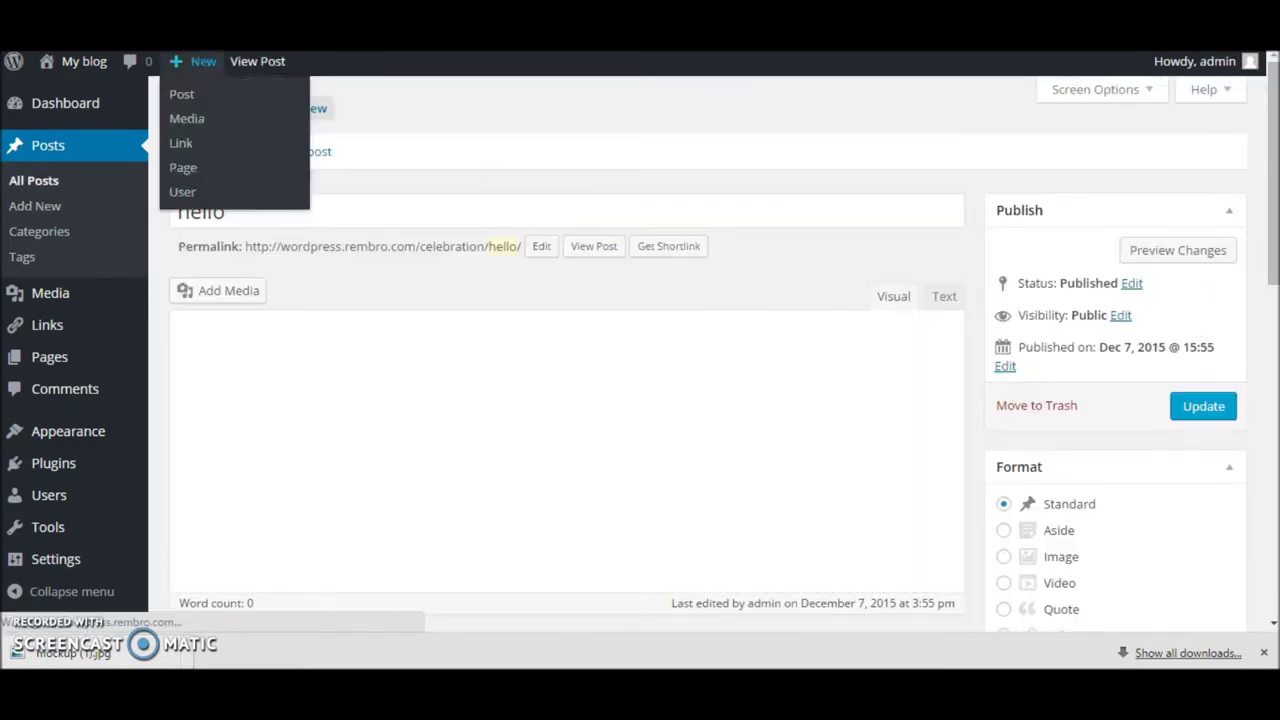
pyautogui.click(305, 155)
pyautogui.click(305, 155)
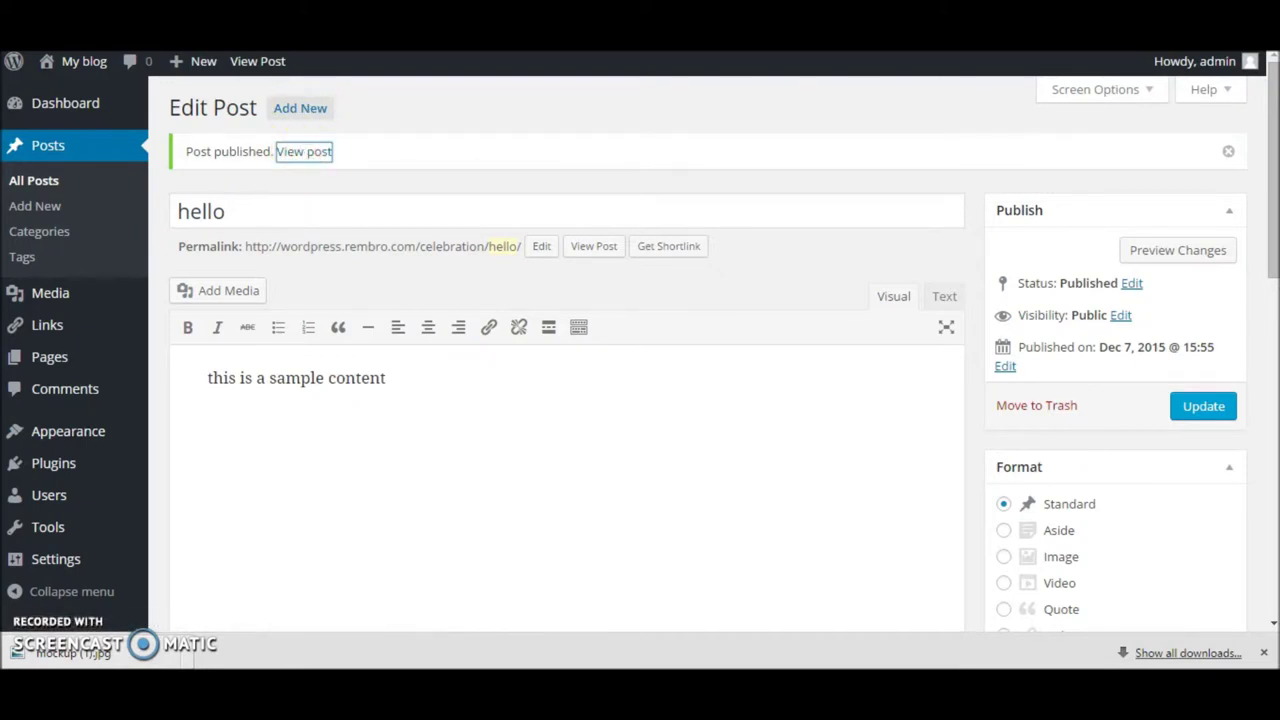
pyautogui.scroll(-2, 558, 343)
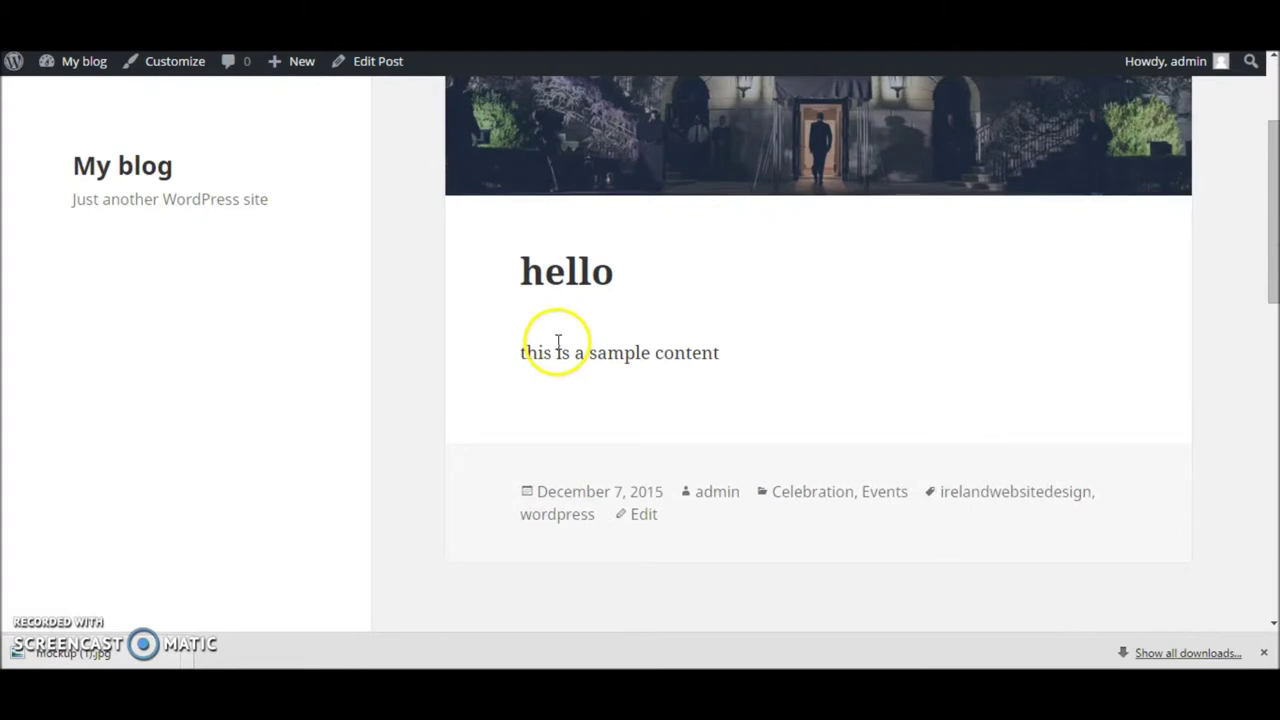
pyautogui.scroll(2, 558, 343)
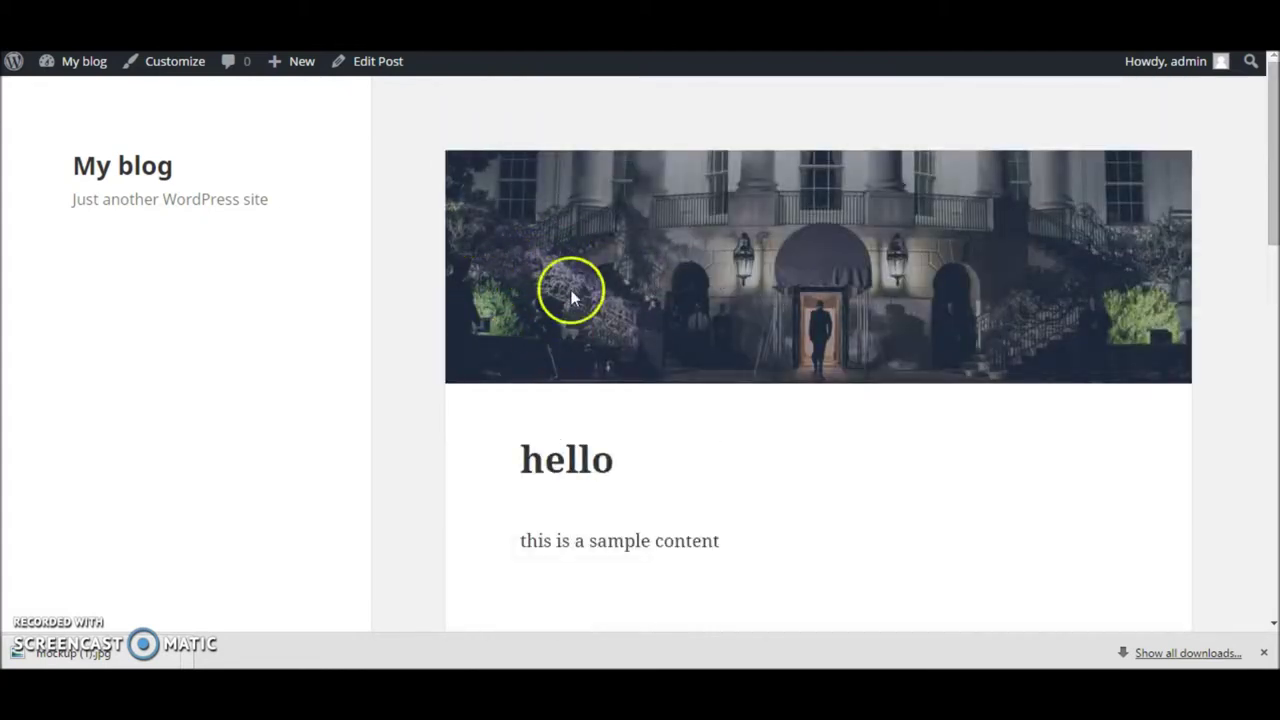
pyautogui.doubleClick(540, 458)
pyautogui.scroll(-3, 526, 480)
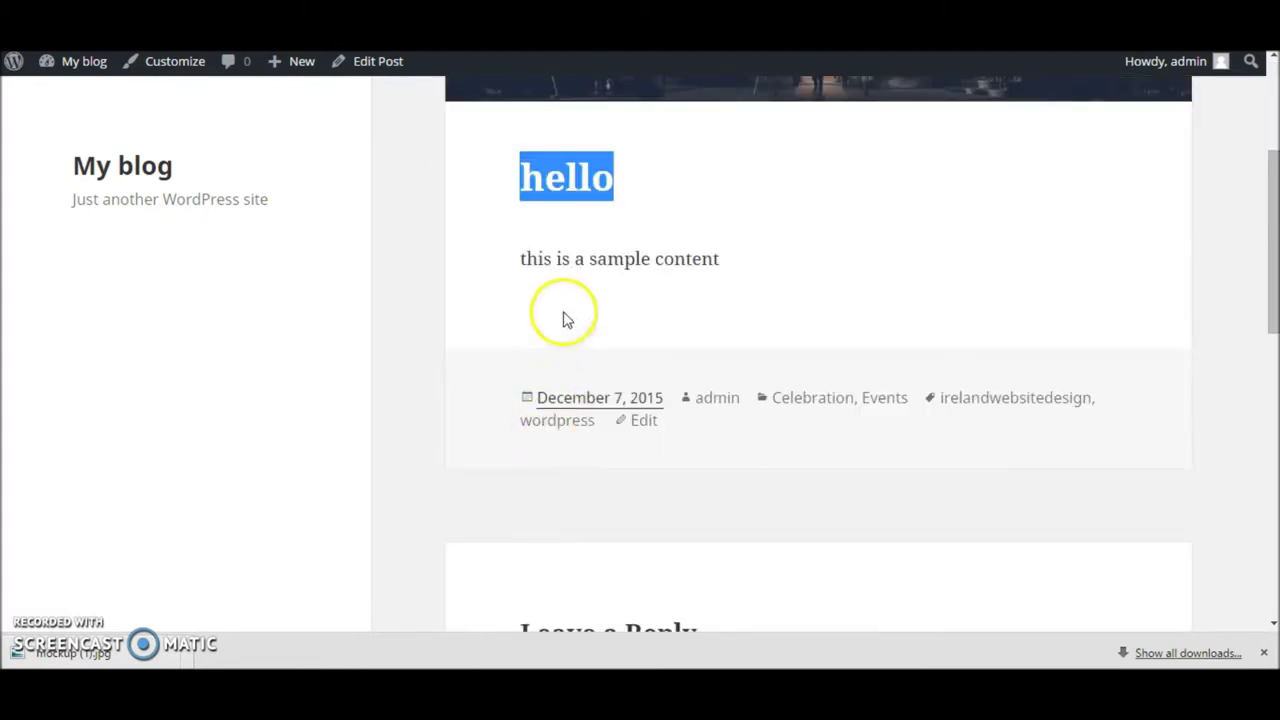
pyautogui.tripleClick(524, 252)
pyautogui.moveTo(546, 374); pyautogui.dragTo(860, 441)
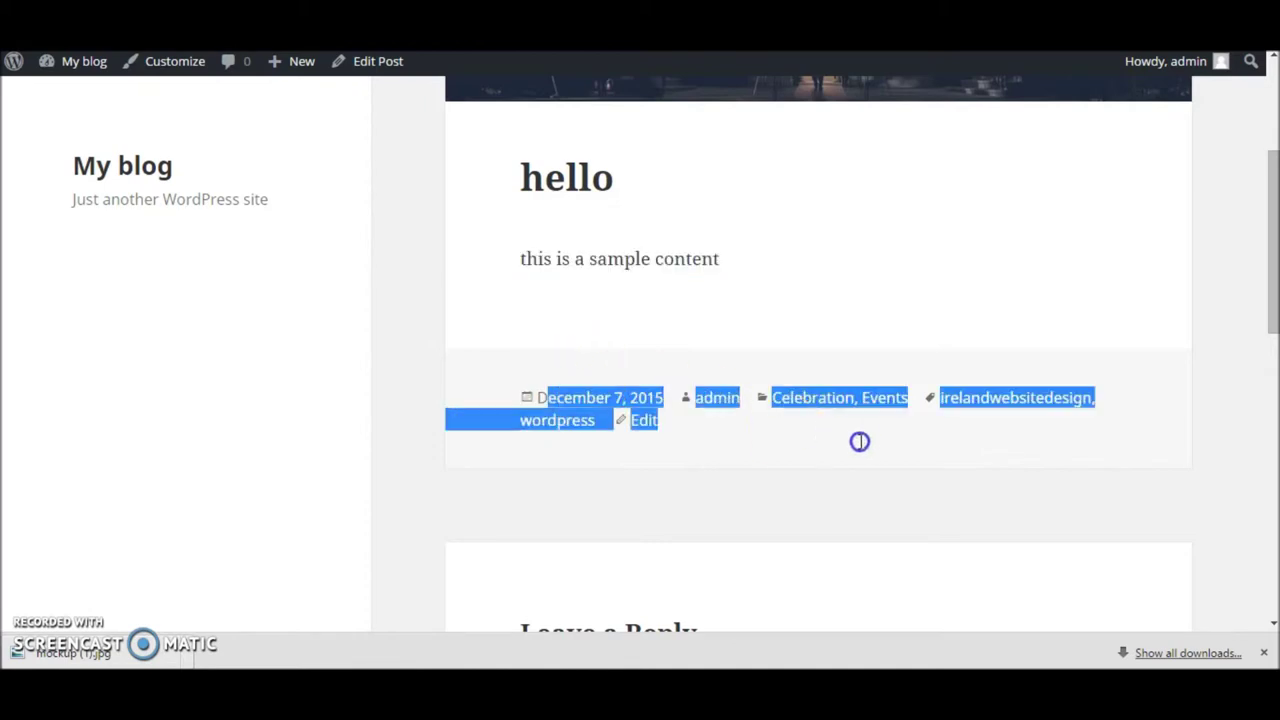
pyautogui.scroll(3, 507, 281)
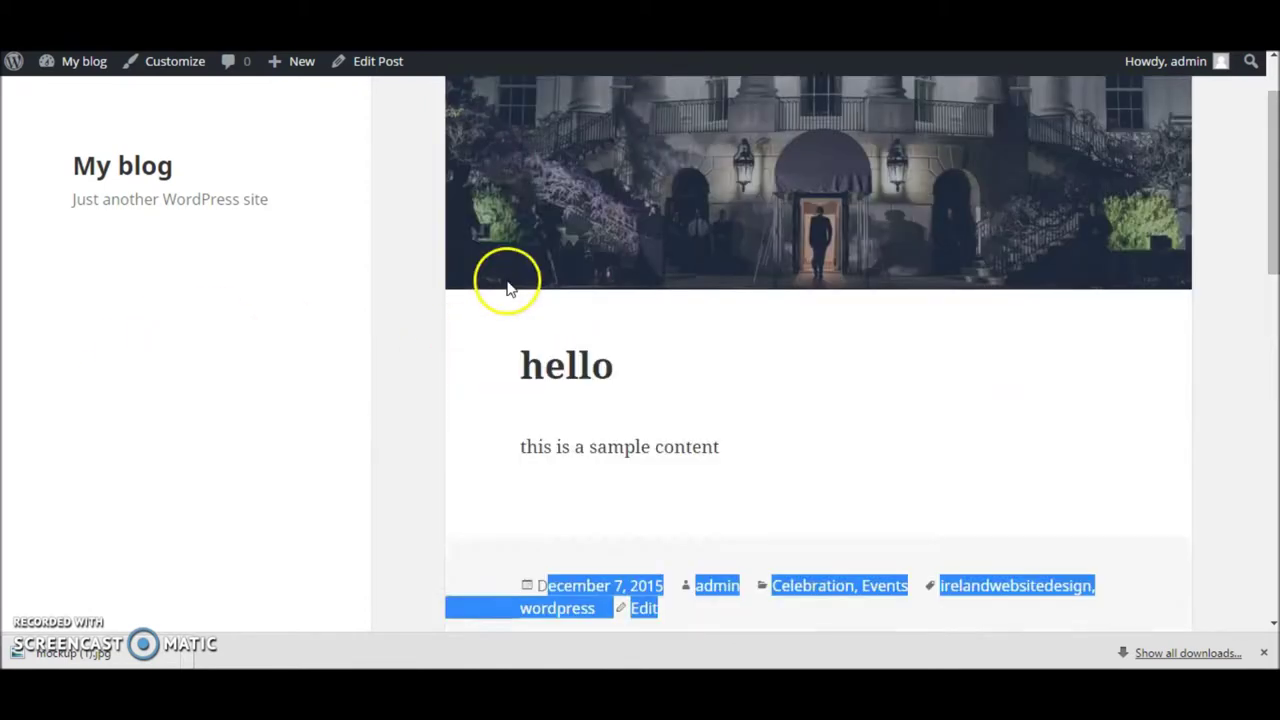
pyautogui.hotkey('ctrl', 'shift', 'Tab')
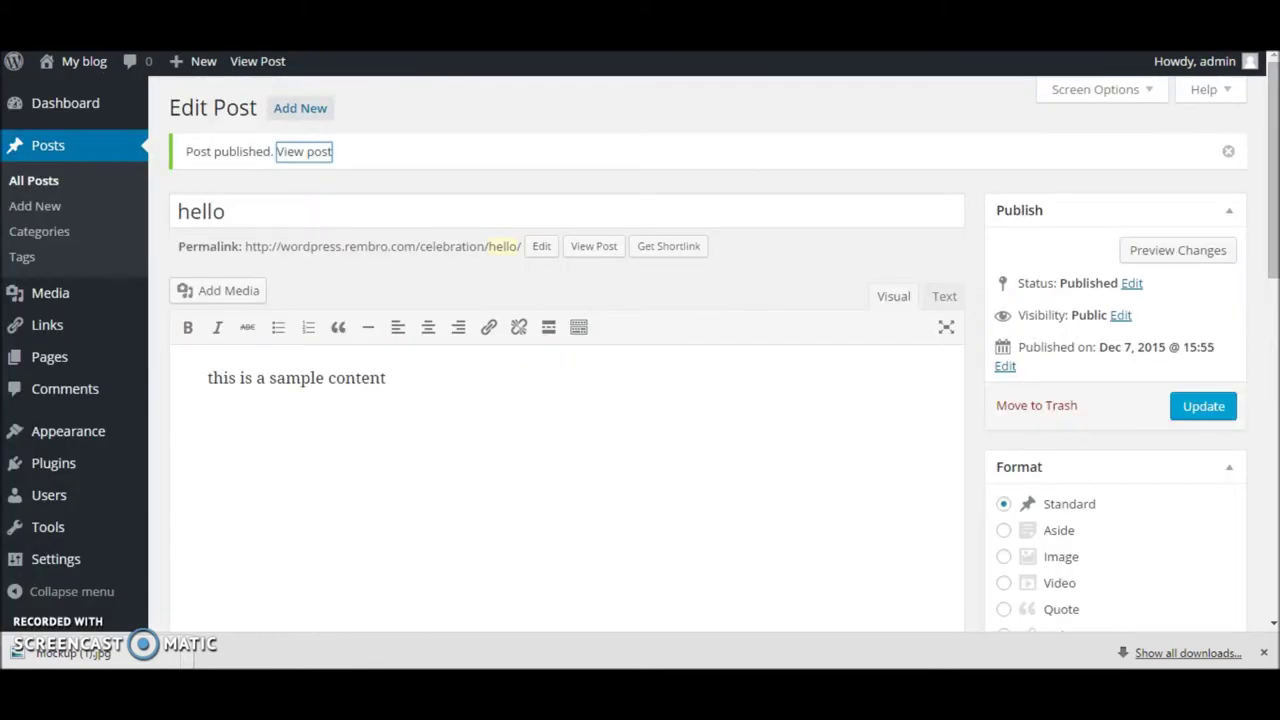
# Step: Append 'new new' to the 'hello' post's content and update it
pyautogui.hotkey('alt', 'Left')
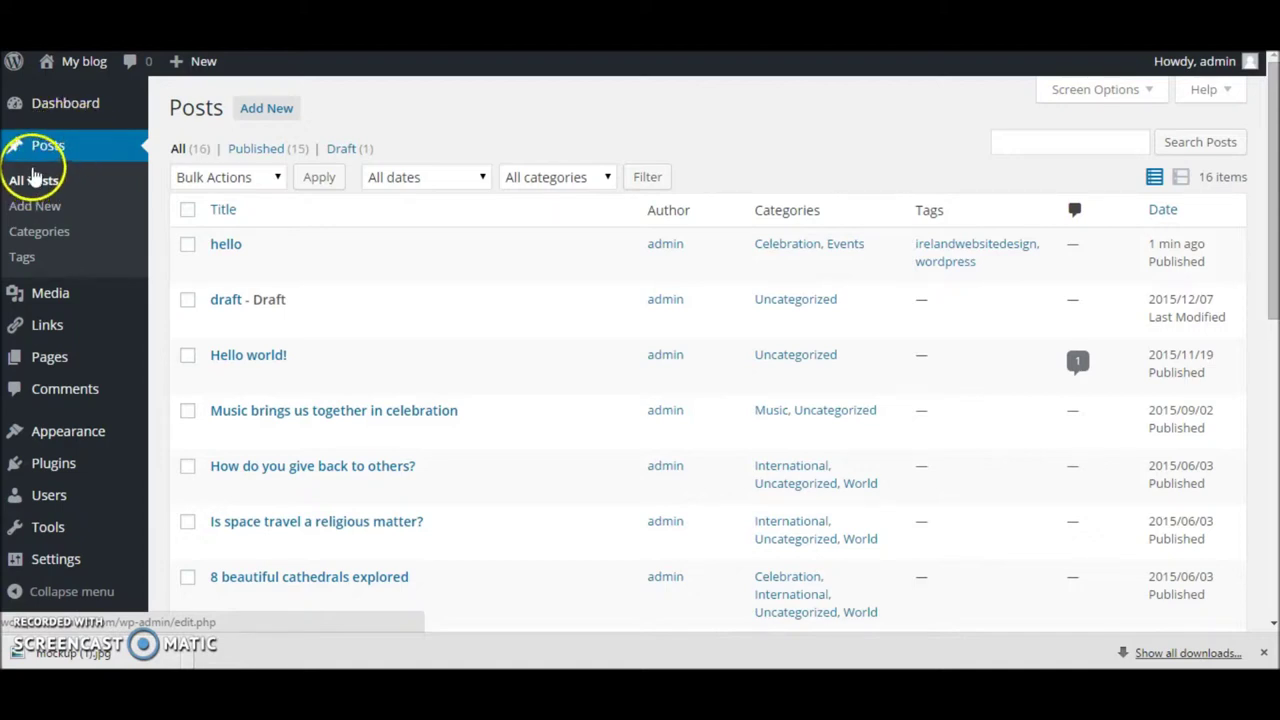
pyautogui.moveTo(245, 252)
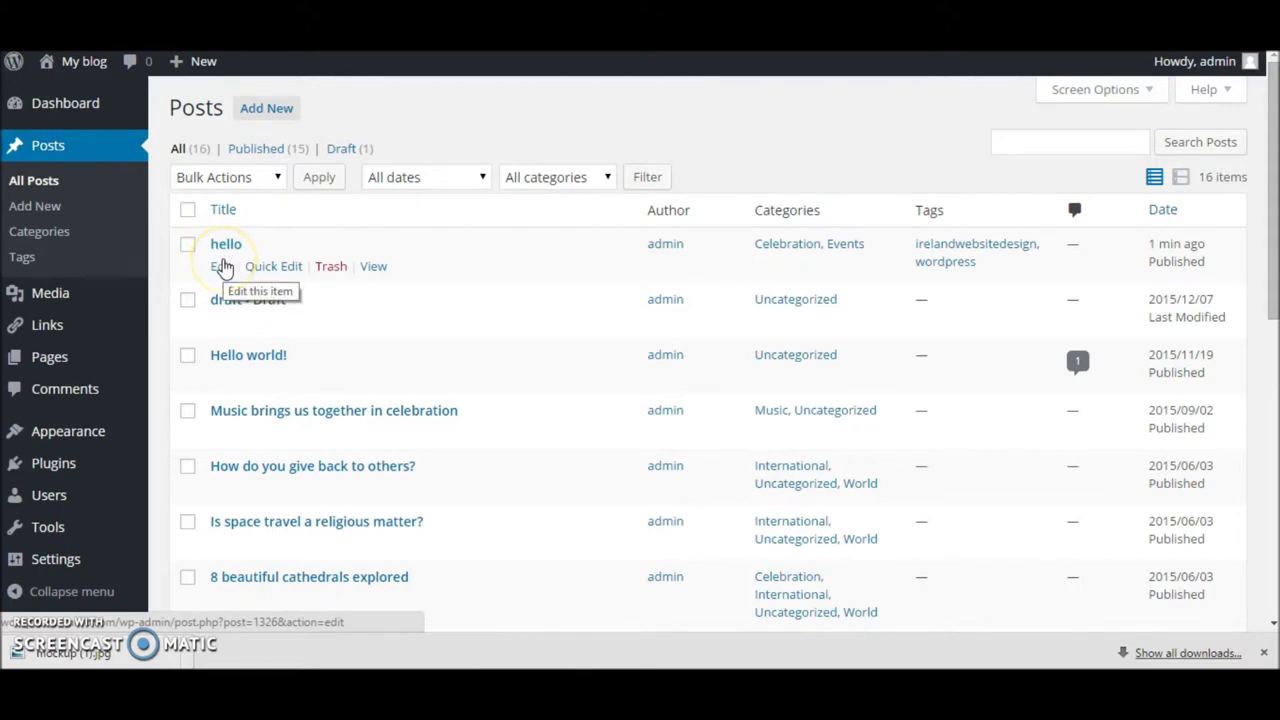
pyautogui.click(222, 266)
pyautogui.click(406, 311)
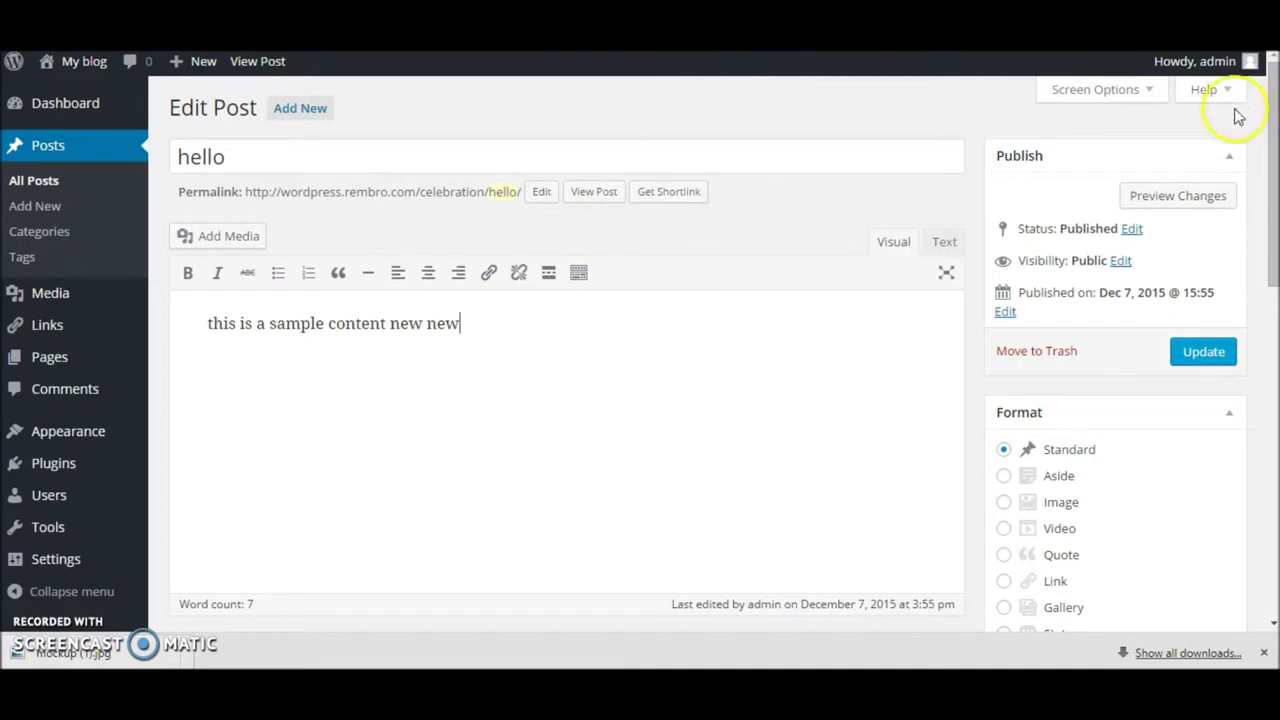
pyautogui.click(1195, 360)
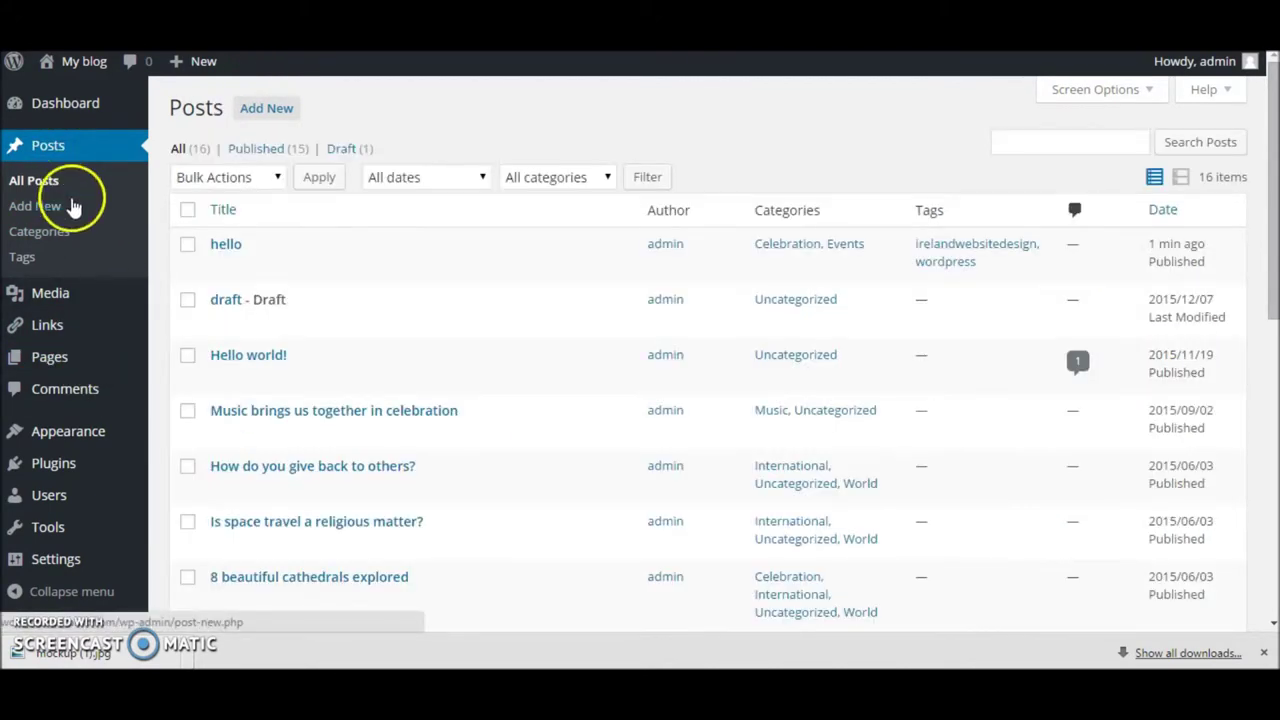
# Step: Move the Hello post to the trash, then bring up the Media Library grid
pyautogui.moveTo(355, 265)
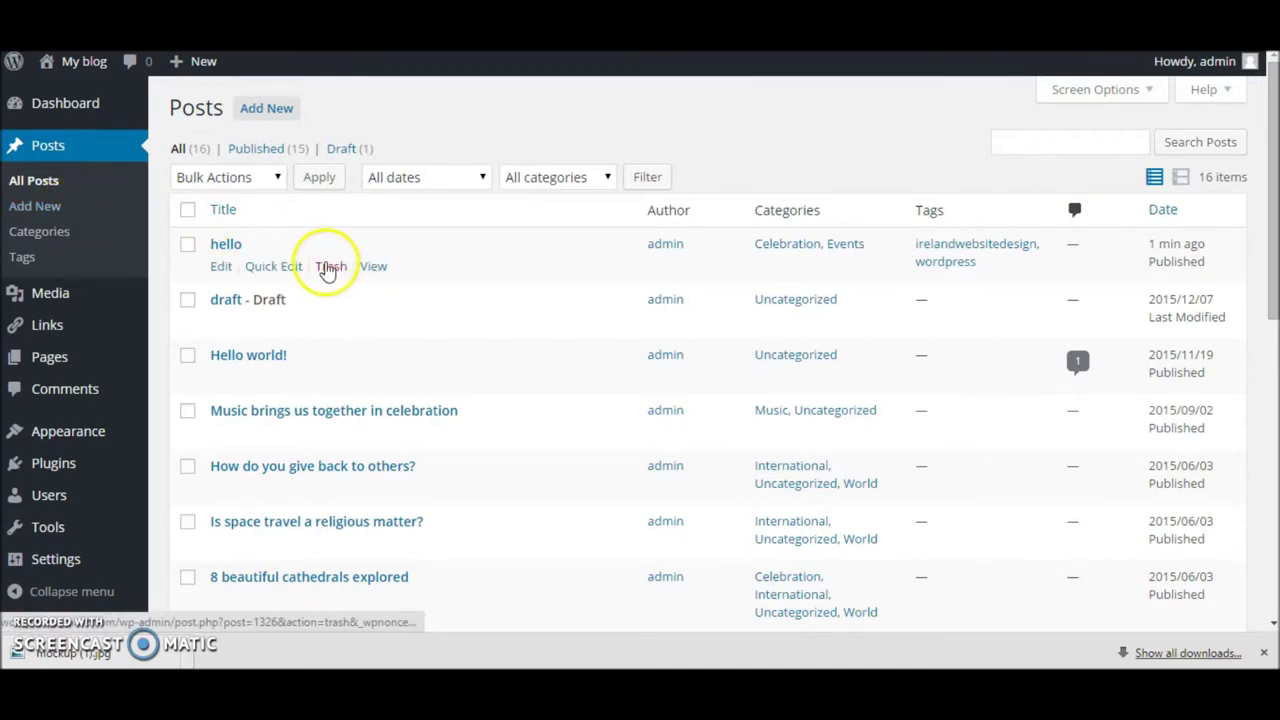
pyautogui.click(330, 267)
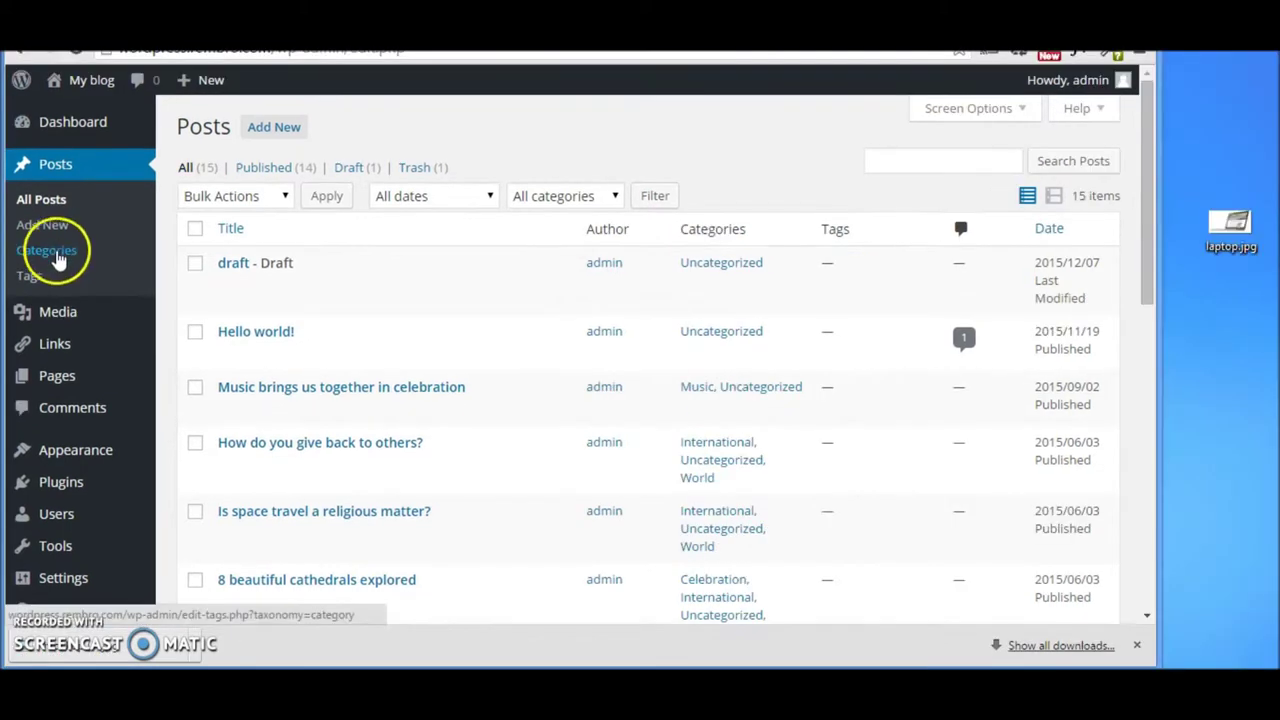
pyautogui.moveTo(58, 310)
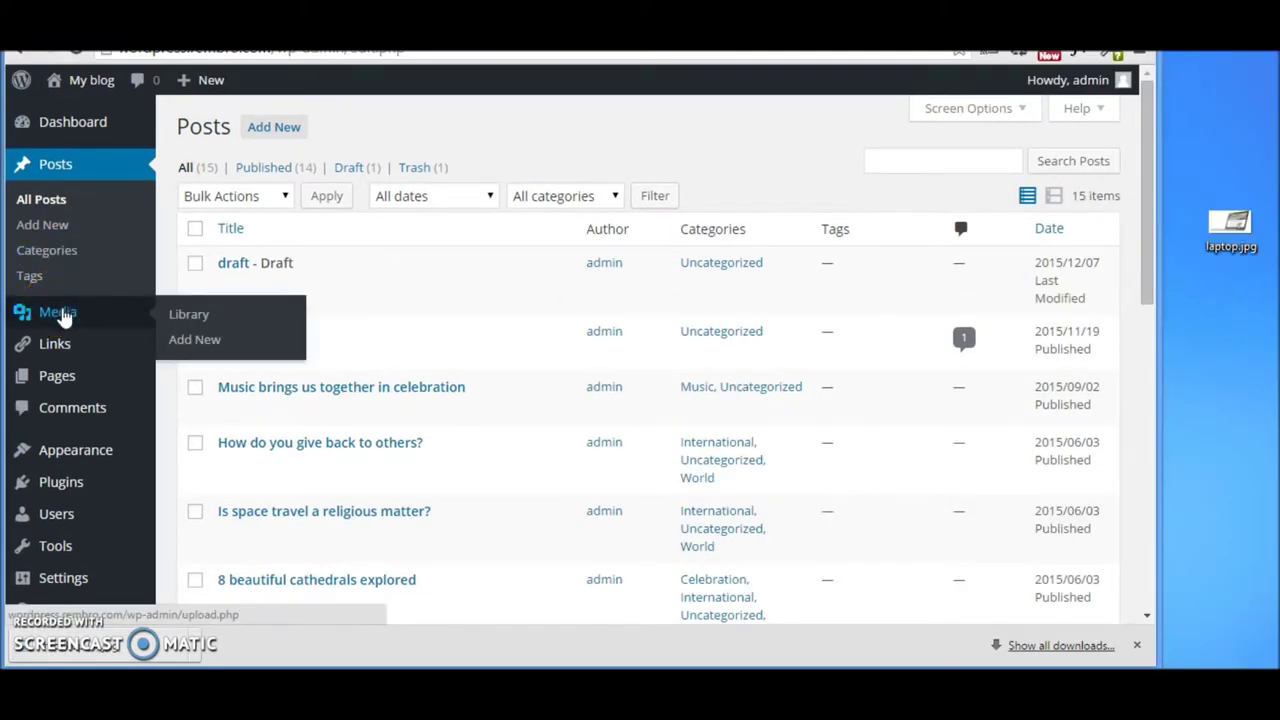
pyautogui.click(60, 314)
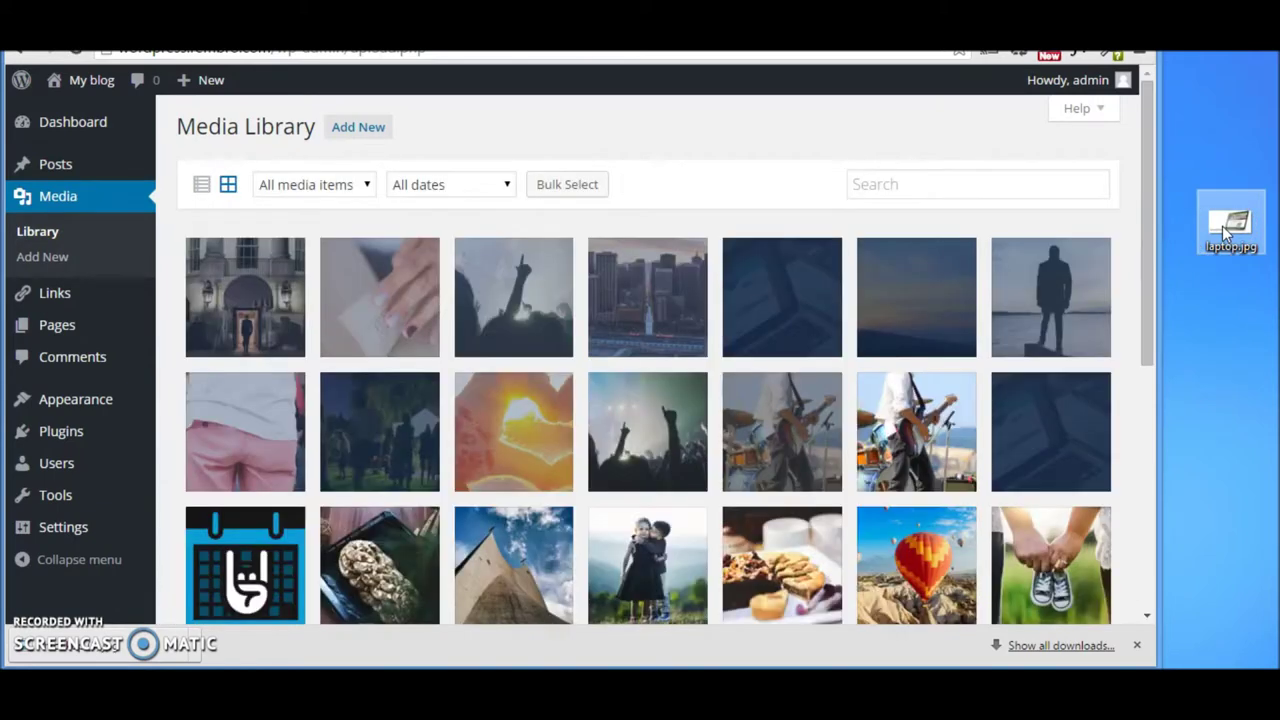
# Step: Upload laptop.jpg into the Media Library and open its attachment details (801 × 442)
pyautogui.moveTo(1222, 226); pyautogui.dragTo(533, 298)
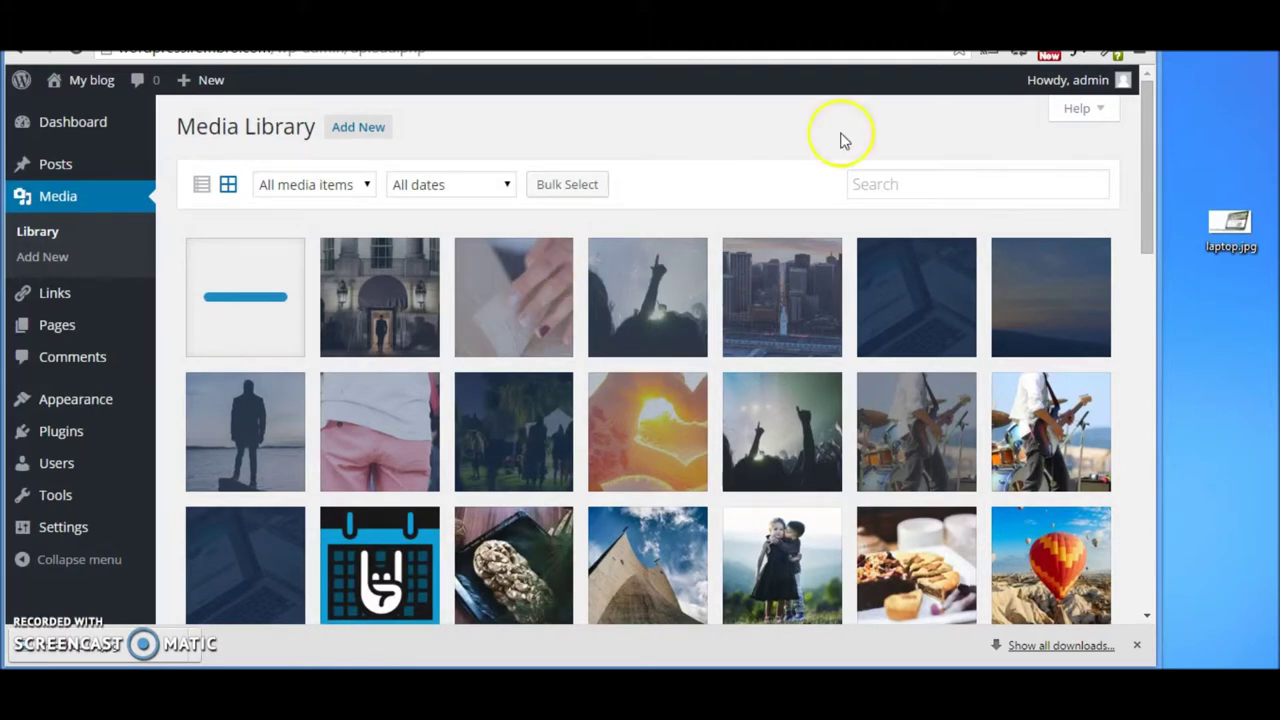
pyautogui.moveTo(1160, 81); pyautogui.dragTo(1278, 81)
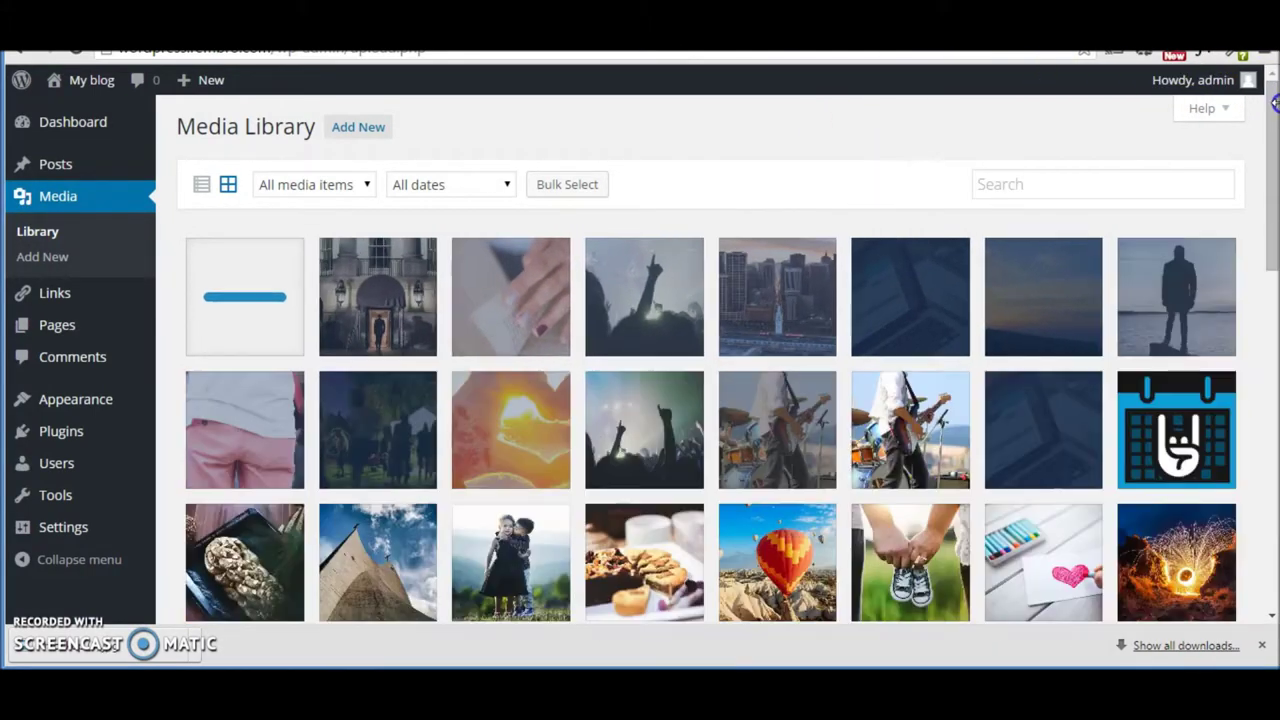
pyautogui.click(255, 292)
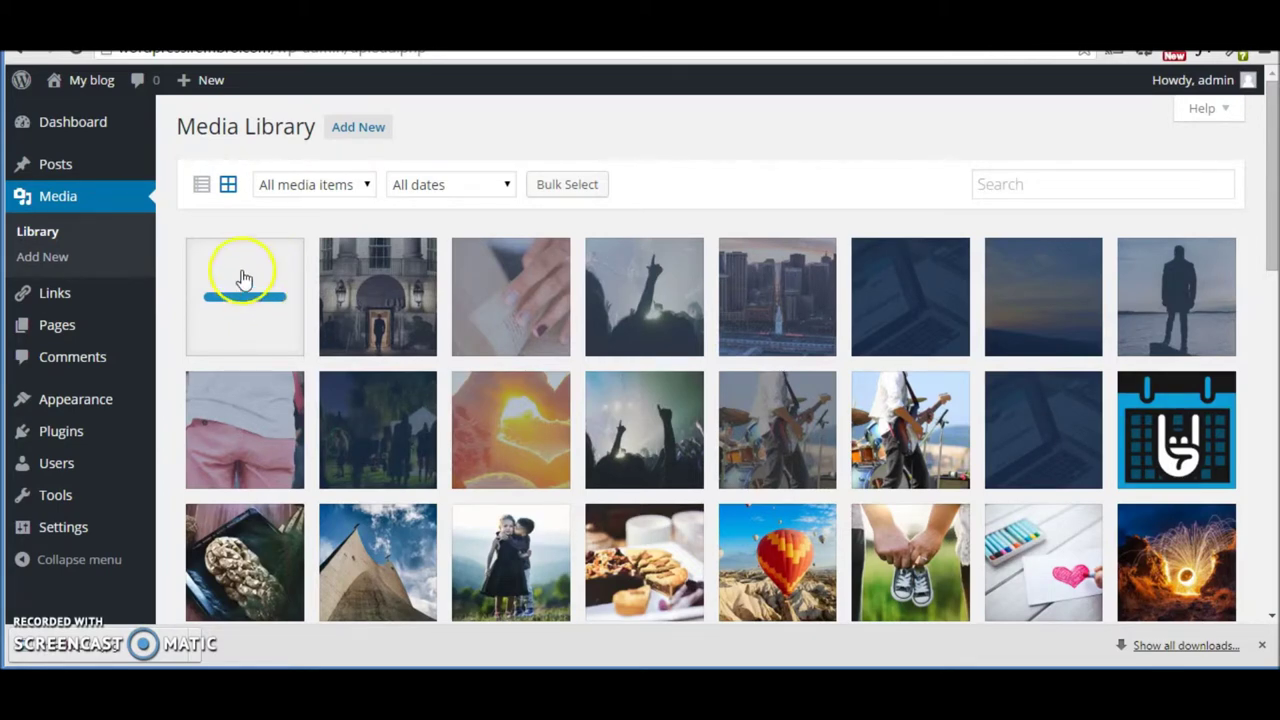
pyautogui.click(255, 292)
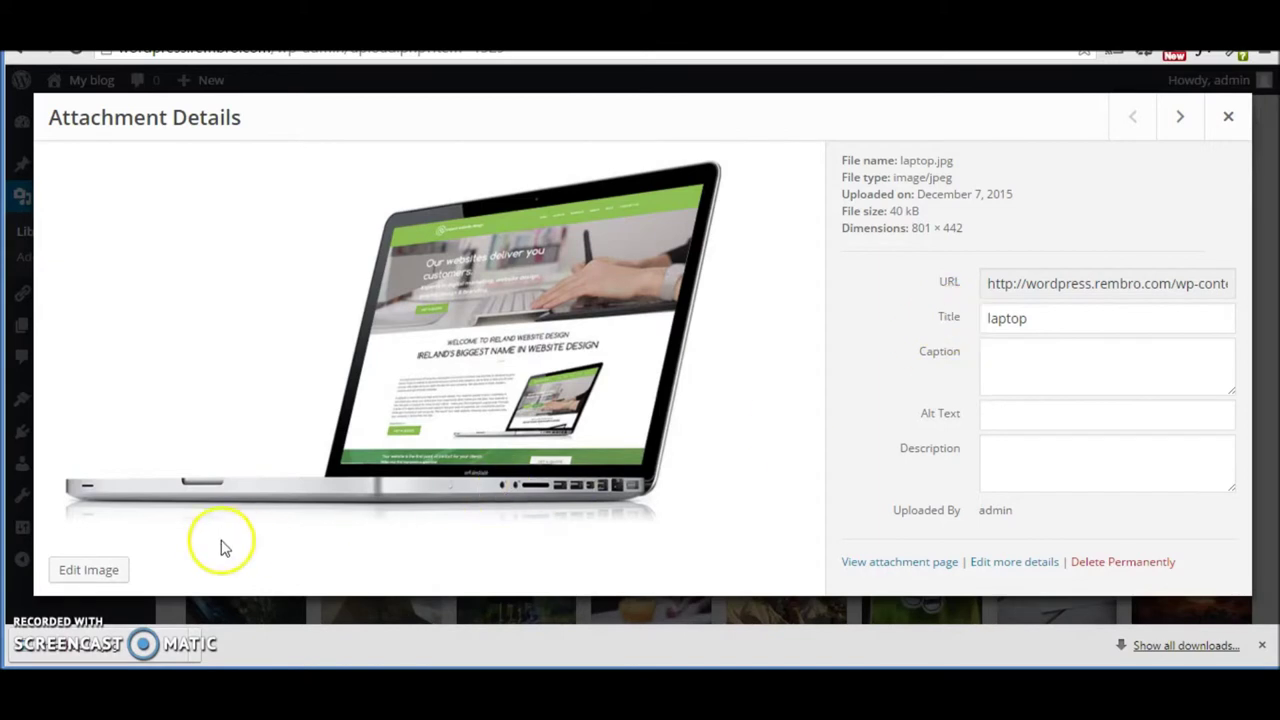
# Step: Open laptop.jpg in the image editor, crop it to a selection, then undo the crop
pyautogui.click(100, 572)
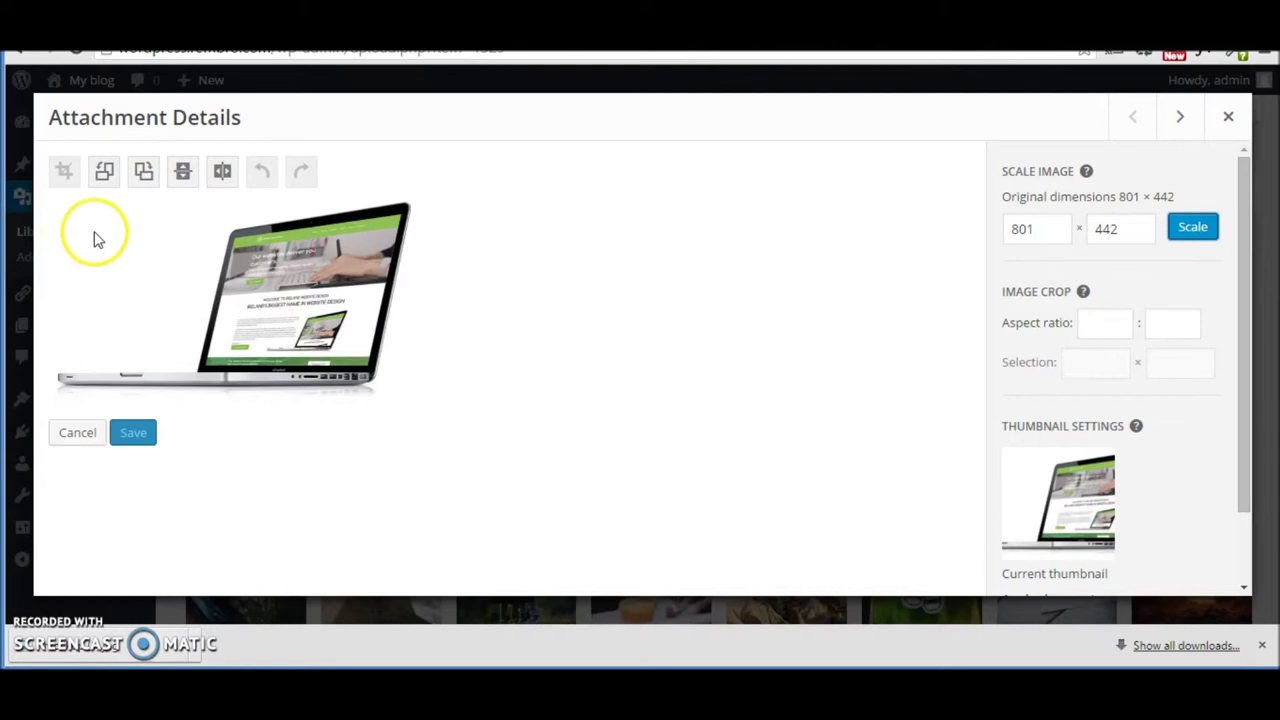
pyautogui.moveTo(74, 218); pyautogui.dragTo(403, 392)
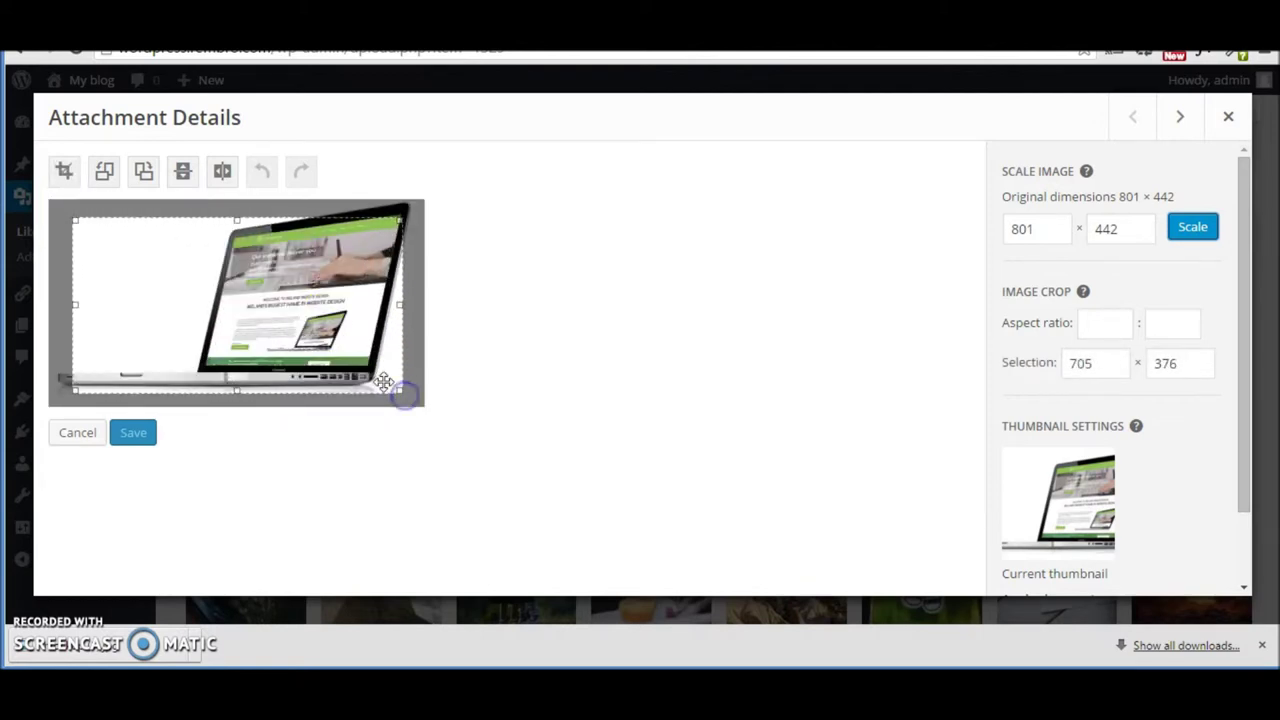
pyautogui.moveTo(77, 229); pyautogui.dragTo(46, 284)
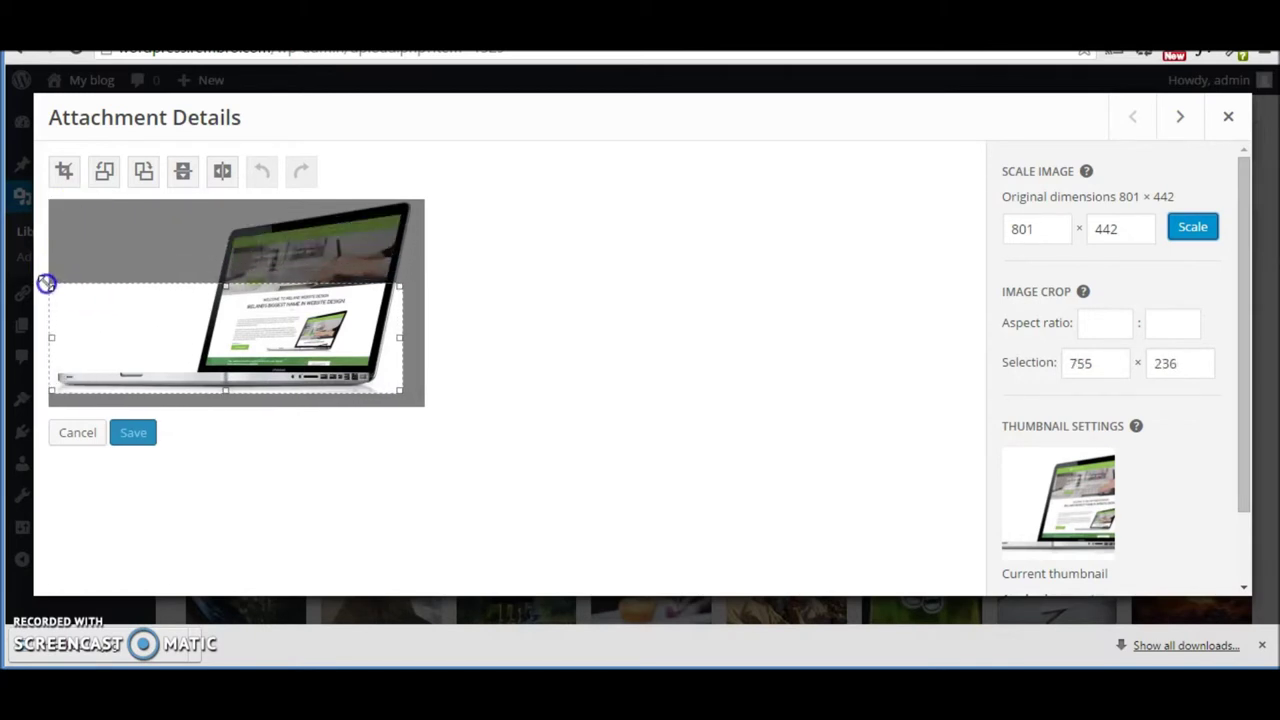
pyautogui.click(64, 174)
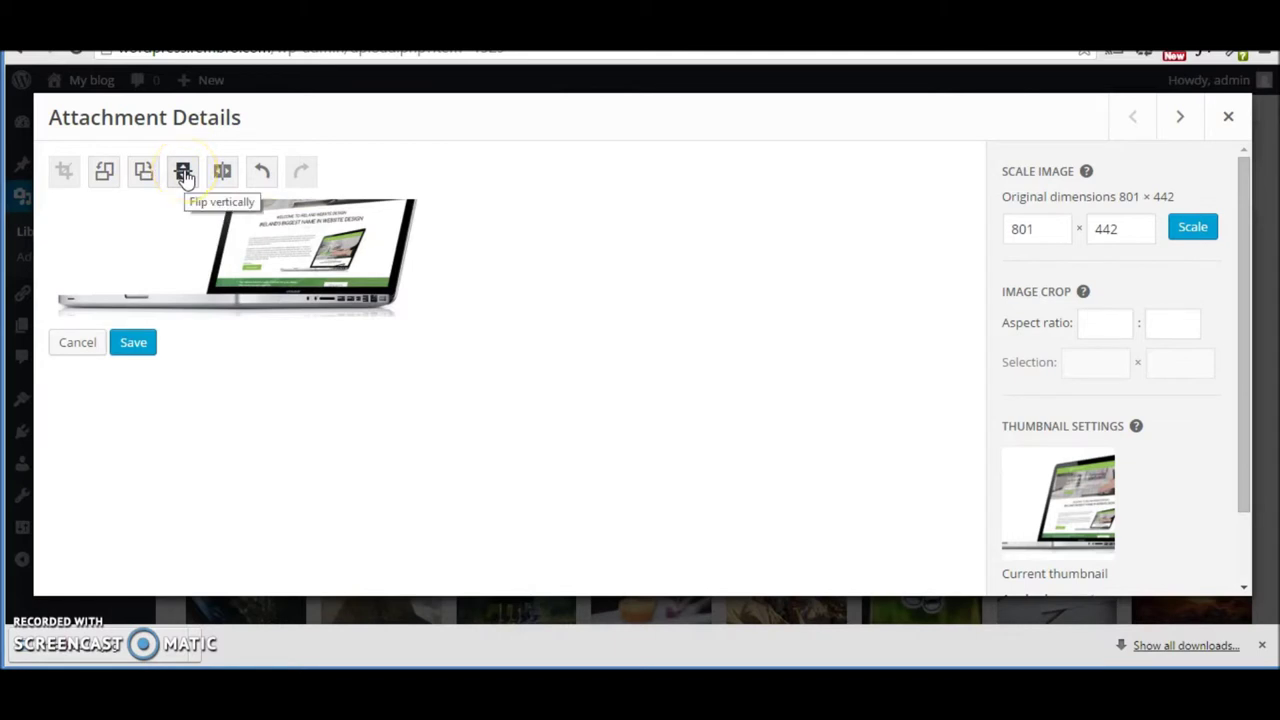
pyautogui.click(270, 175)
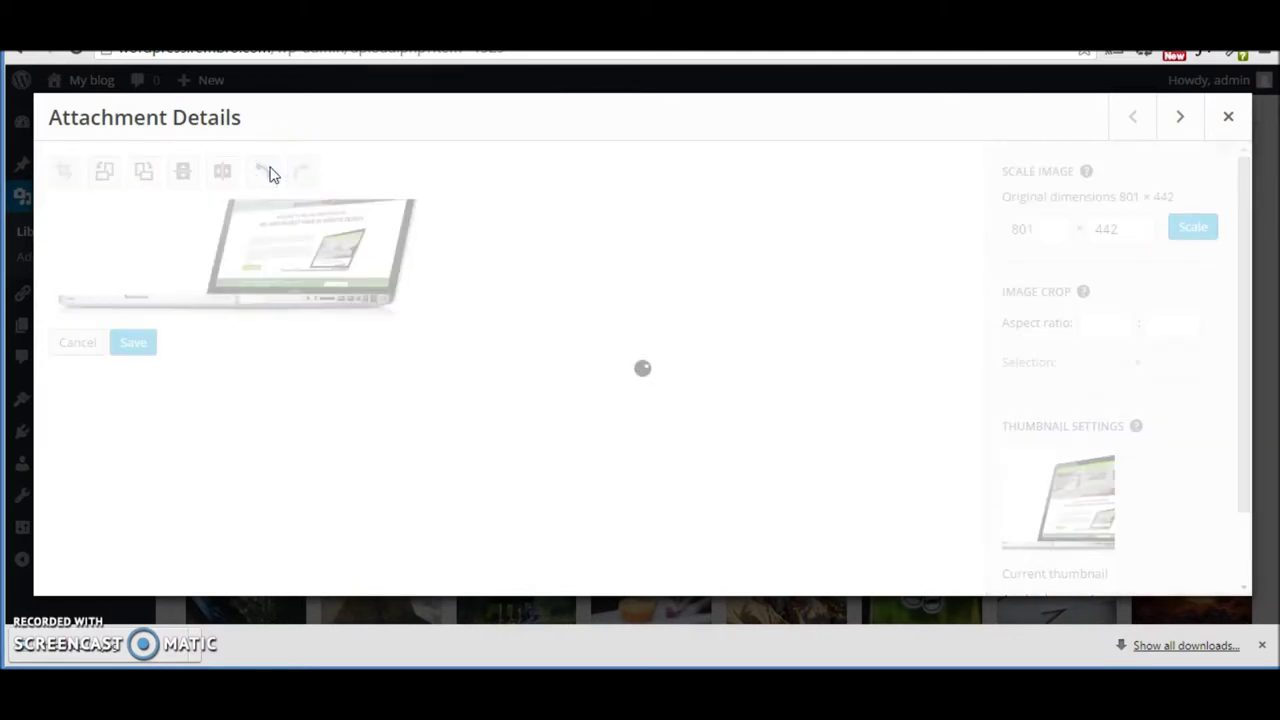
pyautogui.click(285, 153)
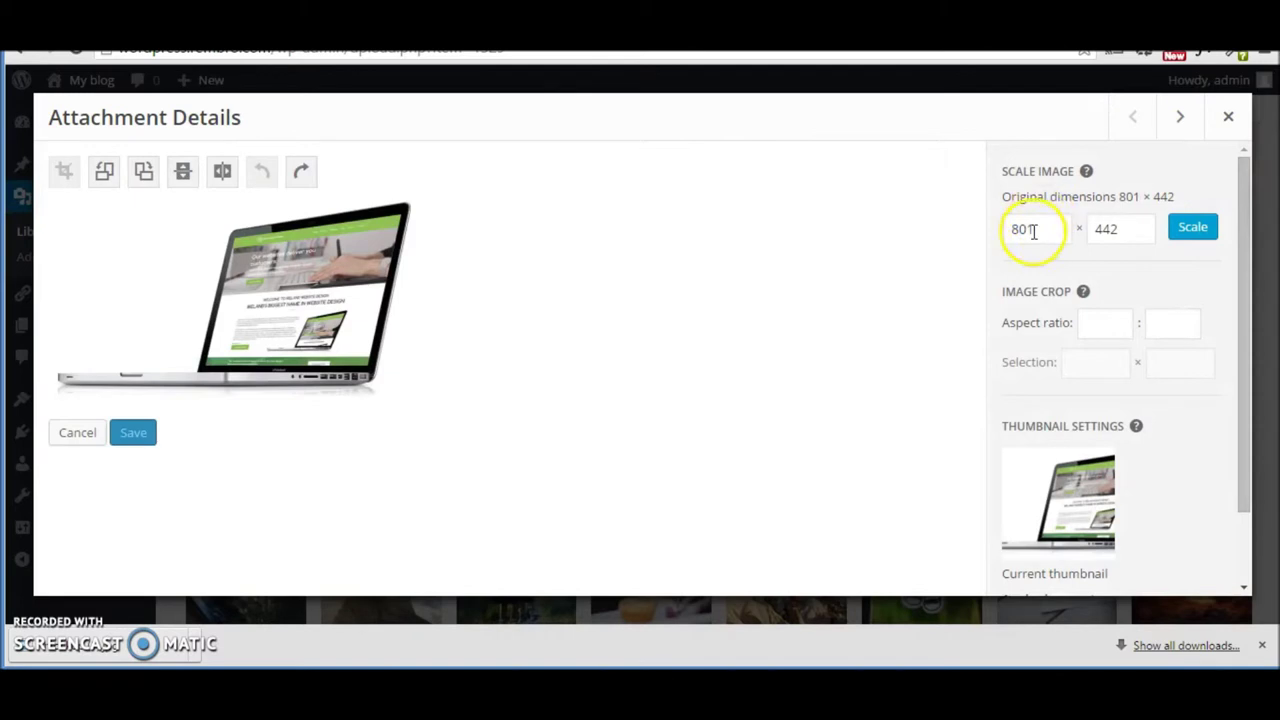
# Step: Scale the laptop image to 600 × 331 and save it
pyautogui.moveTo(1033, 229); pyautogui.dragTo(951, 224)
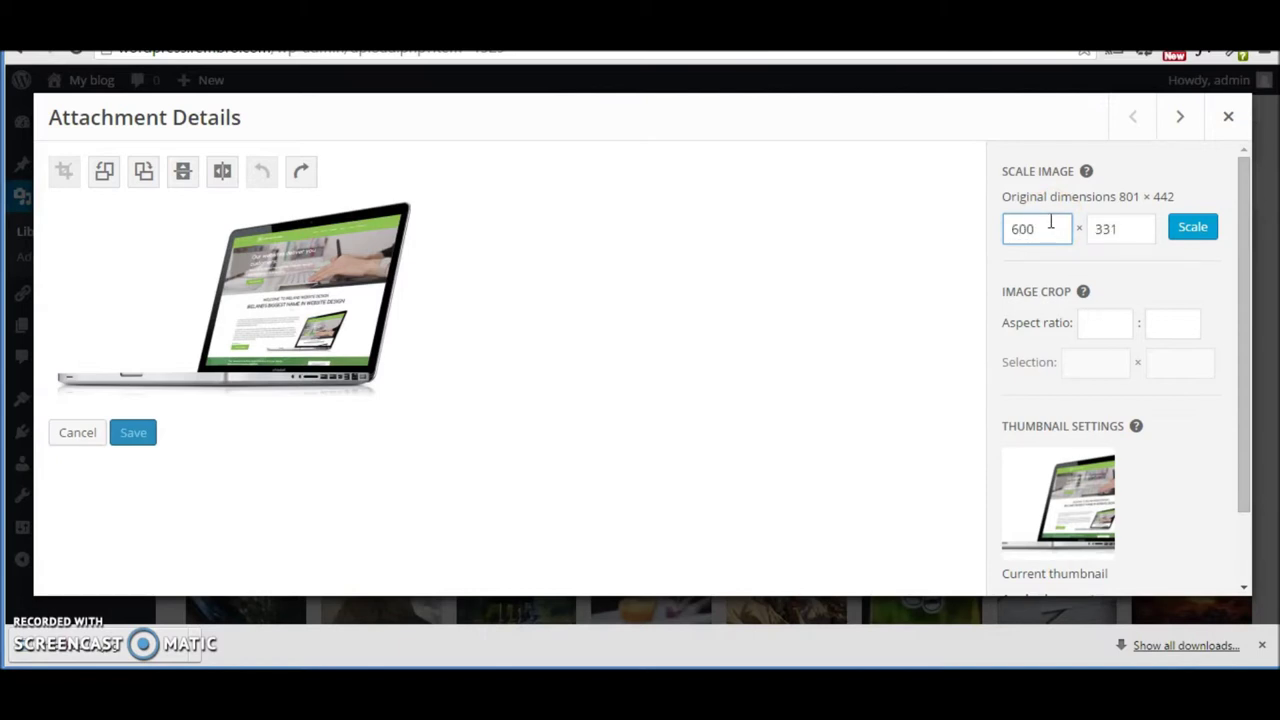
pyautogui.click(1112, 228)
pyautogui.click(1118, 228)
pyautogui.moveTo(1120, 228); pyautogui.dragTo(1111, 228)
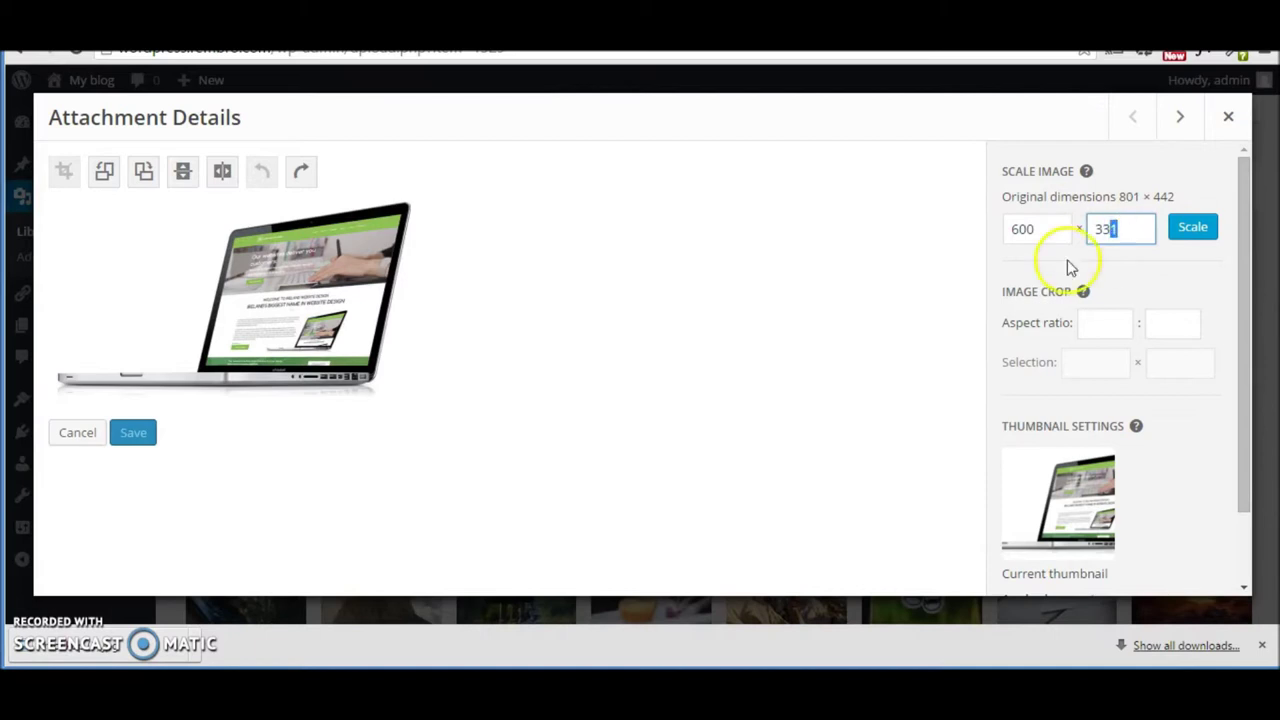
pyautogui.click(1191, 229)
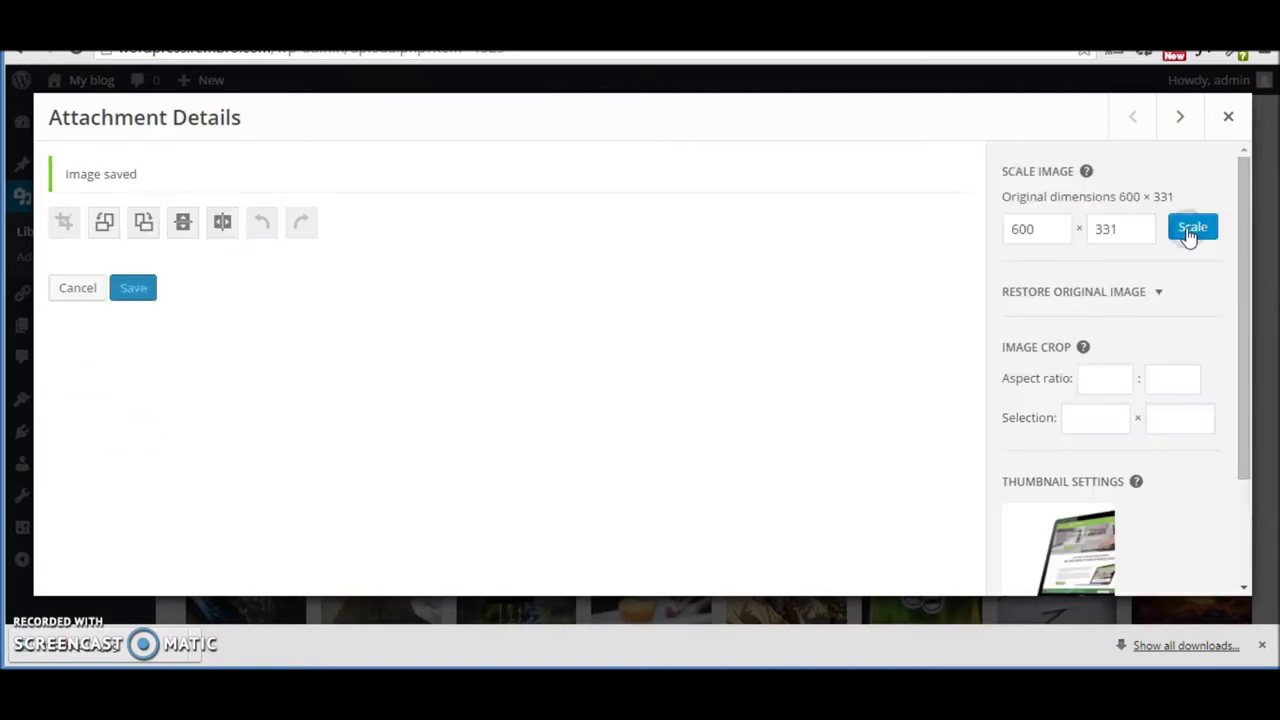
pyautogui.click(136, 486)
# Step: Leave the image editor, confirm the new 600 × 331 size, and close the attachment details
pyautogui.click(80, 489)
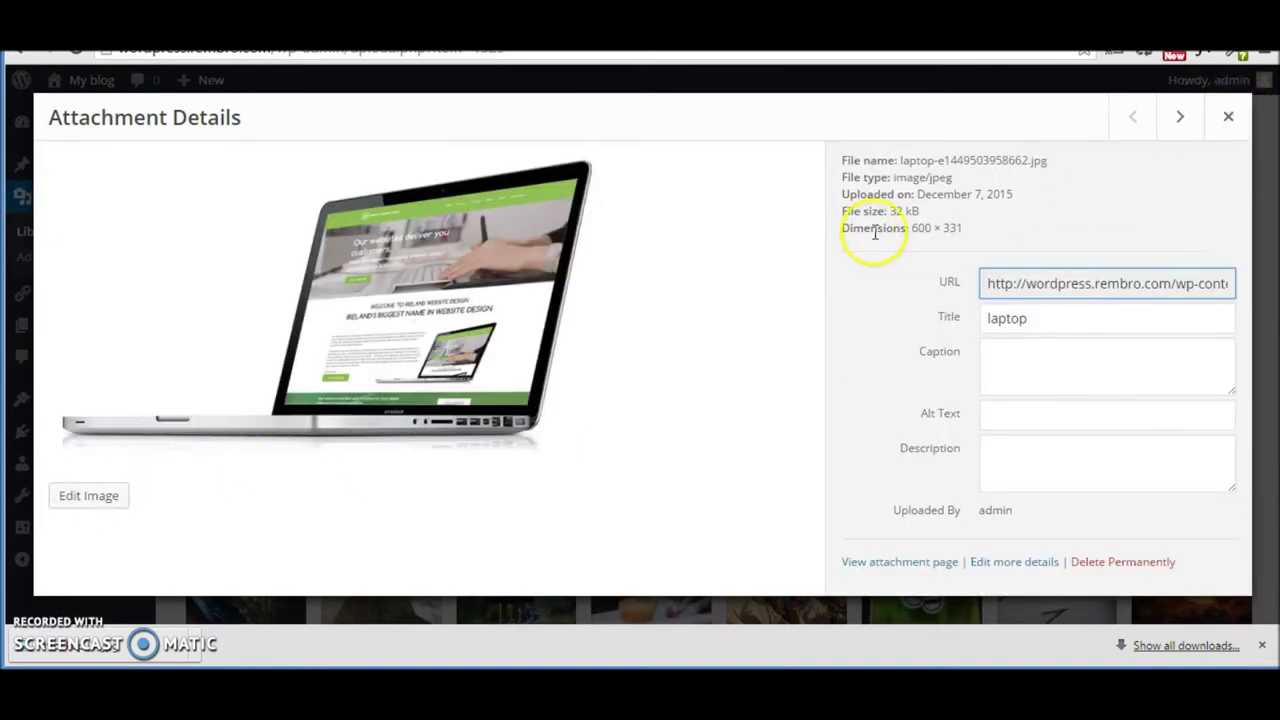
pyautogui.click(916, 226)
pyautogui.moveTo(916, 226); pyautogui.dragTo(944, 228)
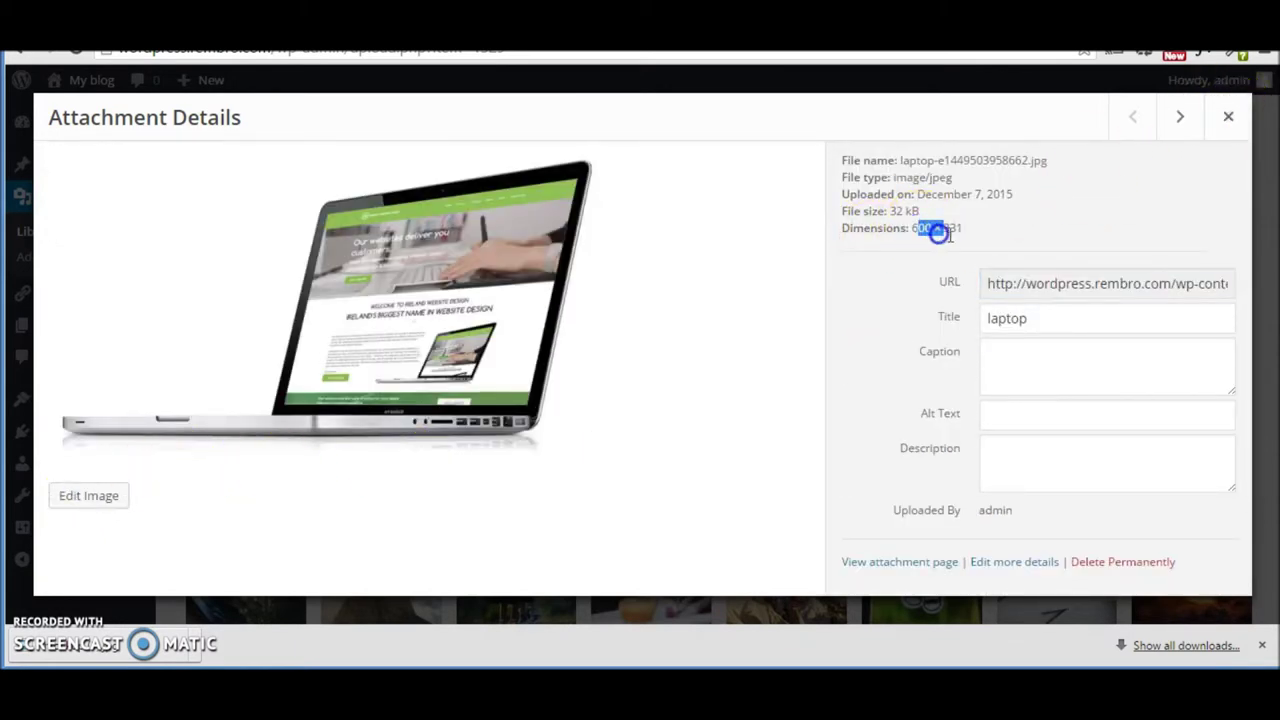
pyautogui.click(1227, 113)
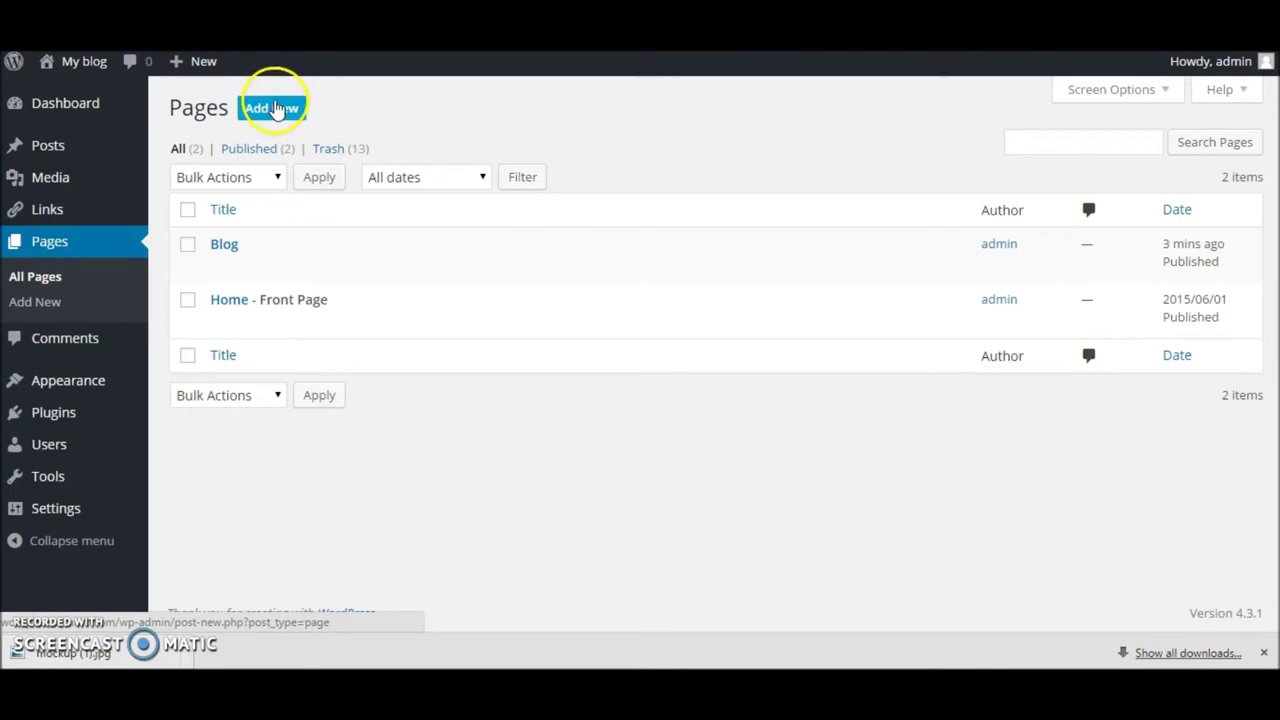
# Step: Publish a new page titled 'This is title' with repeated 'some content' body text
pyautogui.click(275, 108)
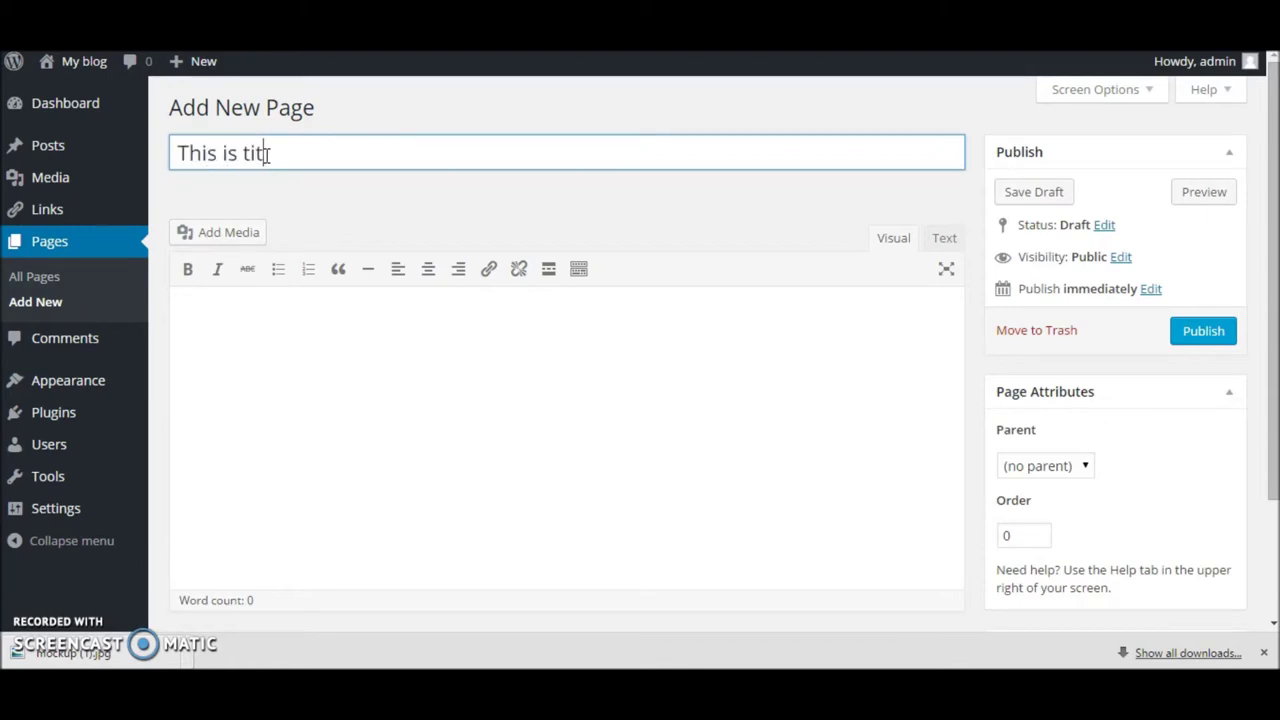
pyautogui.write('This is title')
pyautogui.click(214, 354)
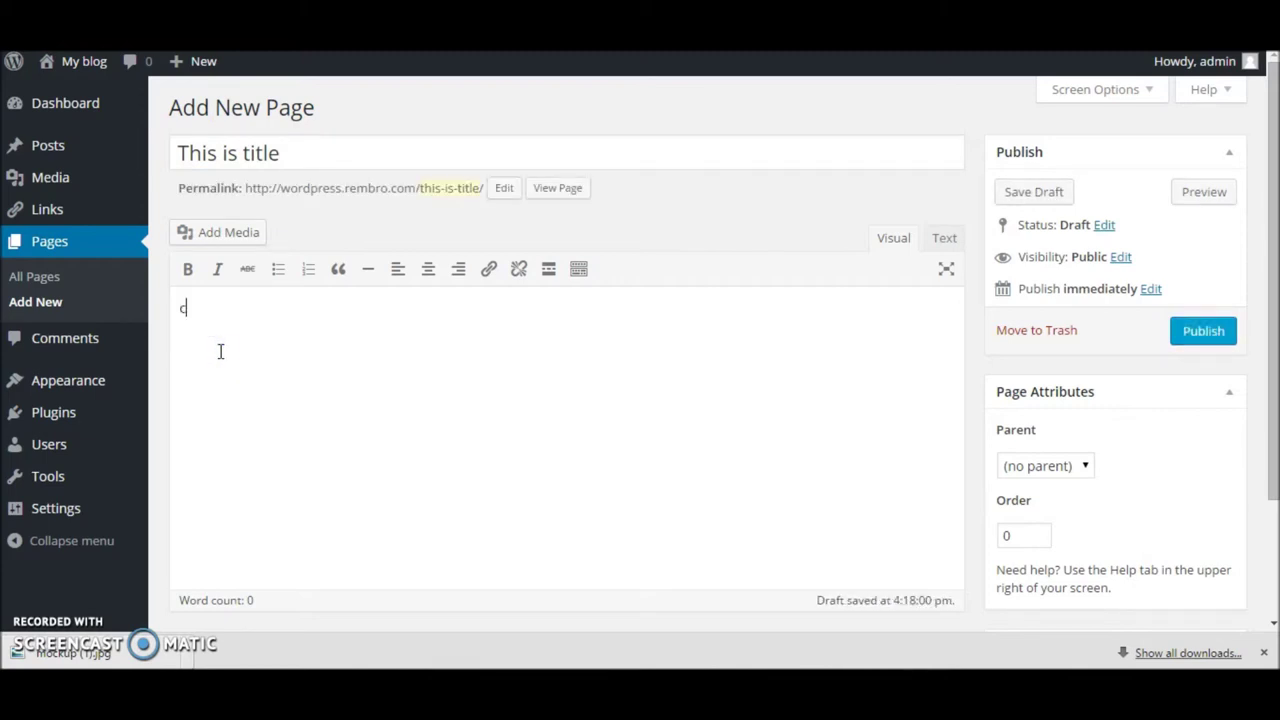
pyautogui.hotkey('ctrl', 'a')
pyautogui.hotkey('ctrl', 'c')
pyautogui.hotkey('ctrl', 'v')
pyautogui.hotkey('ctrl', 'v')
pyautogui.hotkey('ctrl', 'v')
pyautogui.hotkey('ctrl', 'v')
pyautogui.hotkey('ctrl', 'v')
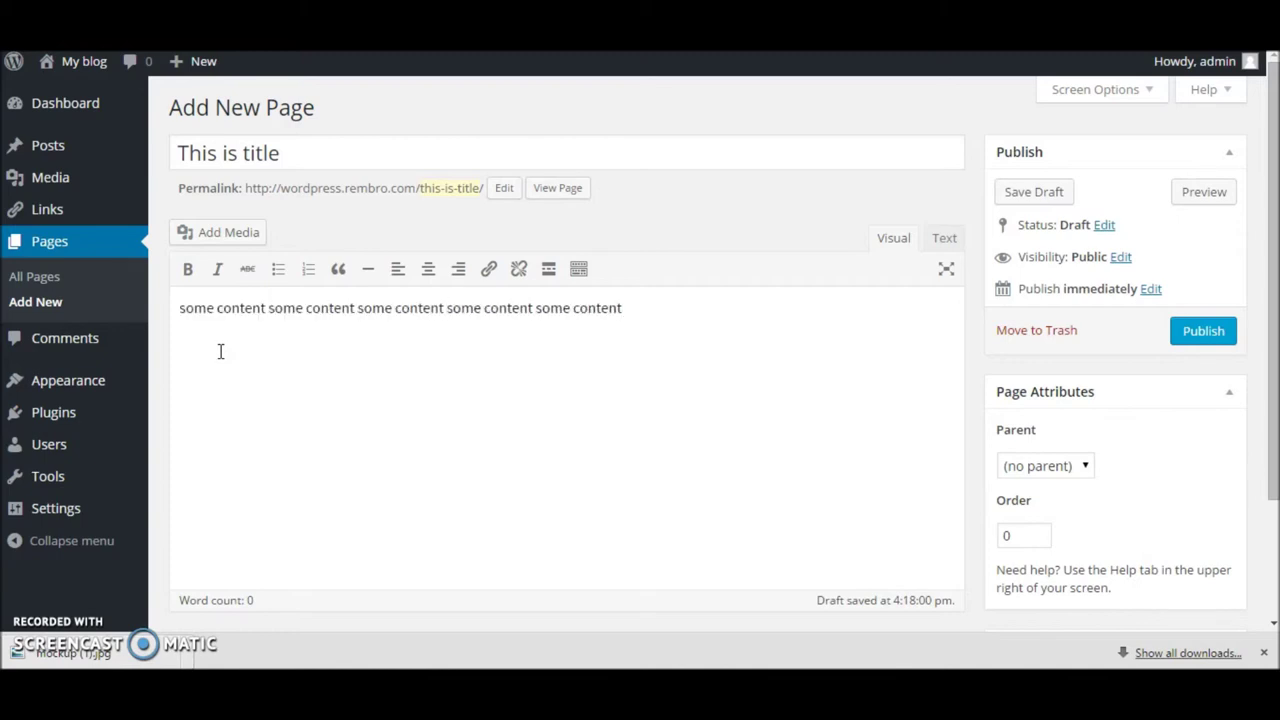
pyautogui.scroll(-3, 394, 374)
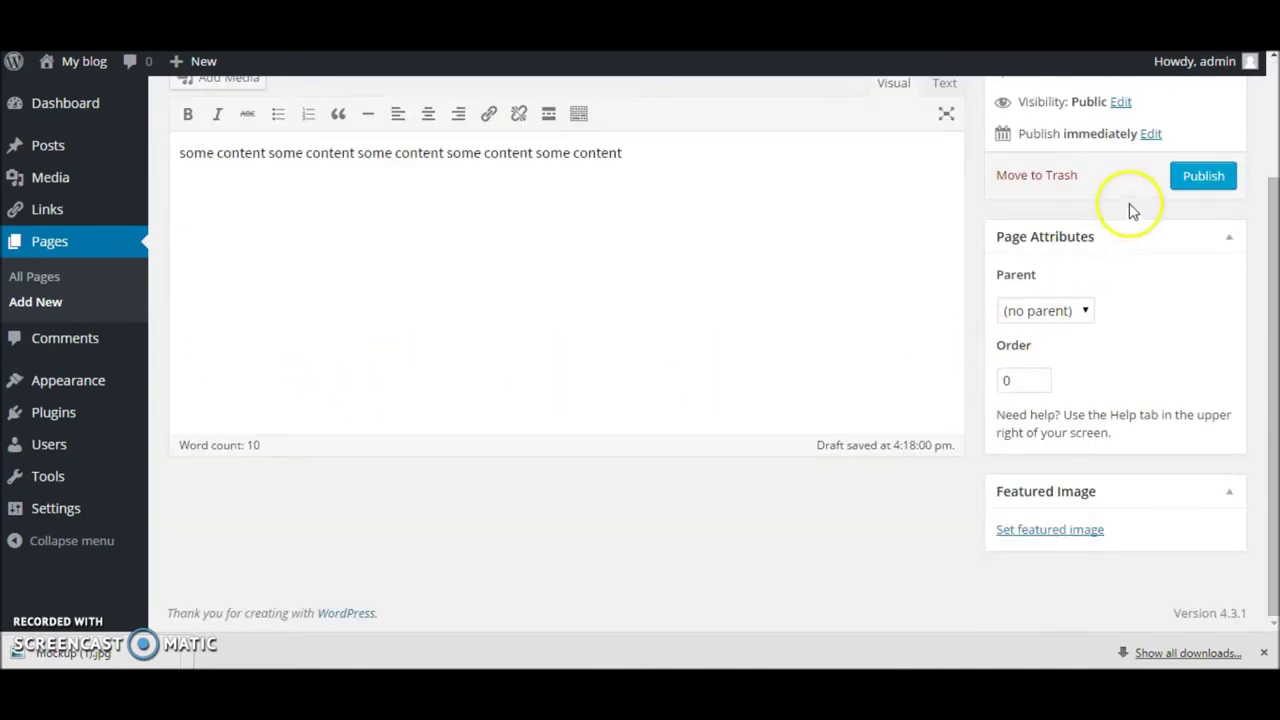
pyautogui.click(1185, 180)
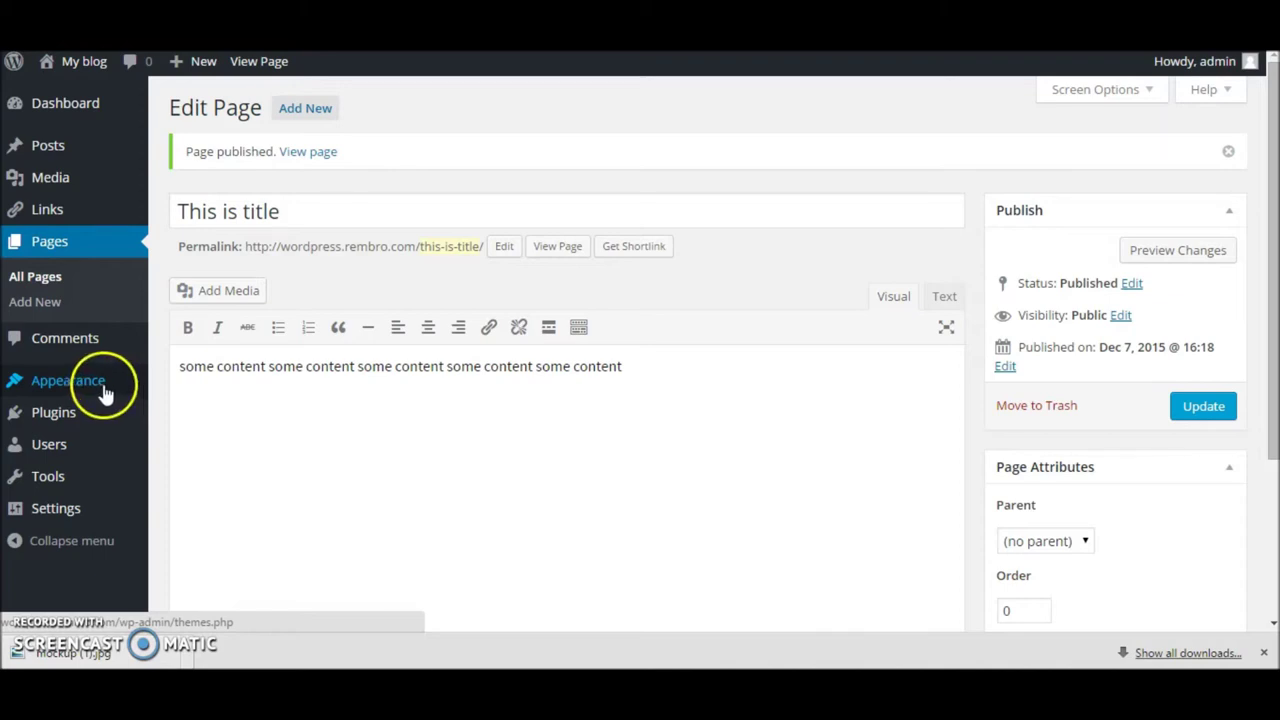
# Step: Add 'This is title' to the TUTORIAL menu, order it Home, This is title, Blog, and save
pyautogui.click(103, 392)
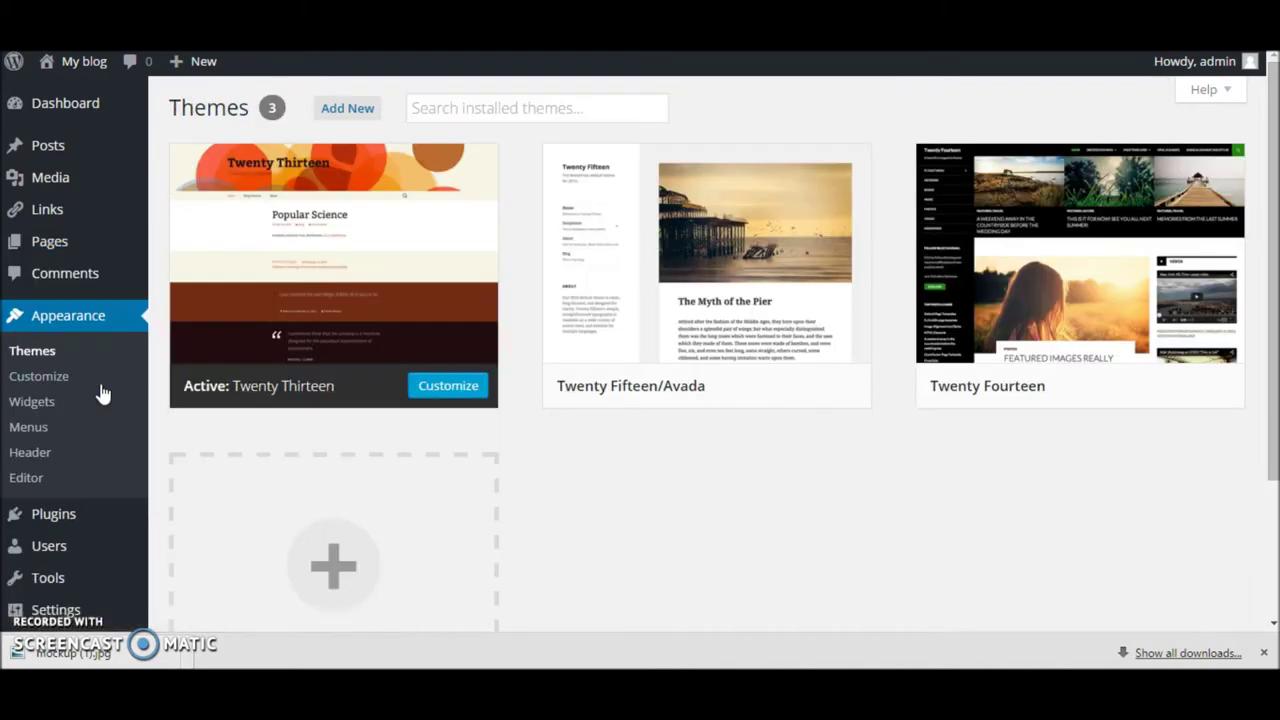
pyautogui.click(48, 428)
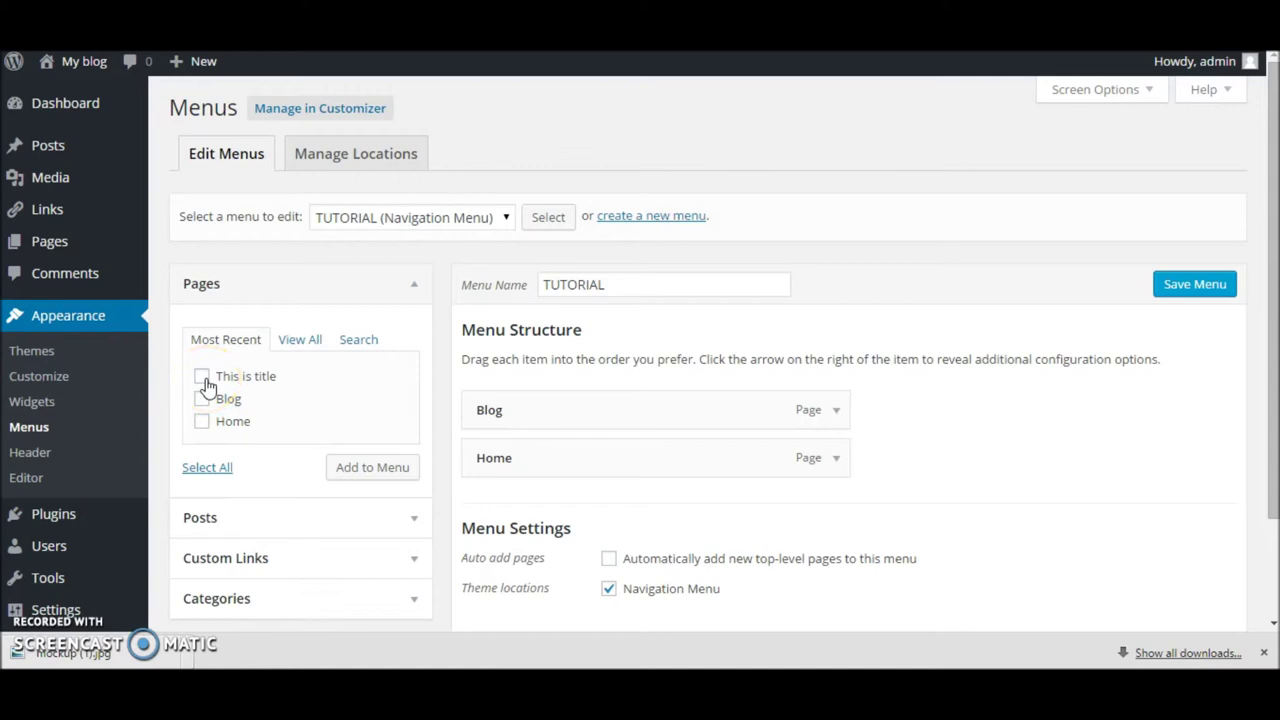
pyautogui.click(390, 476)
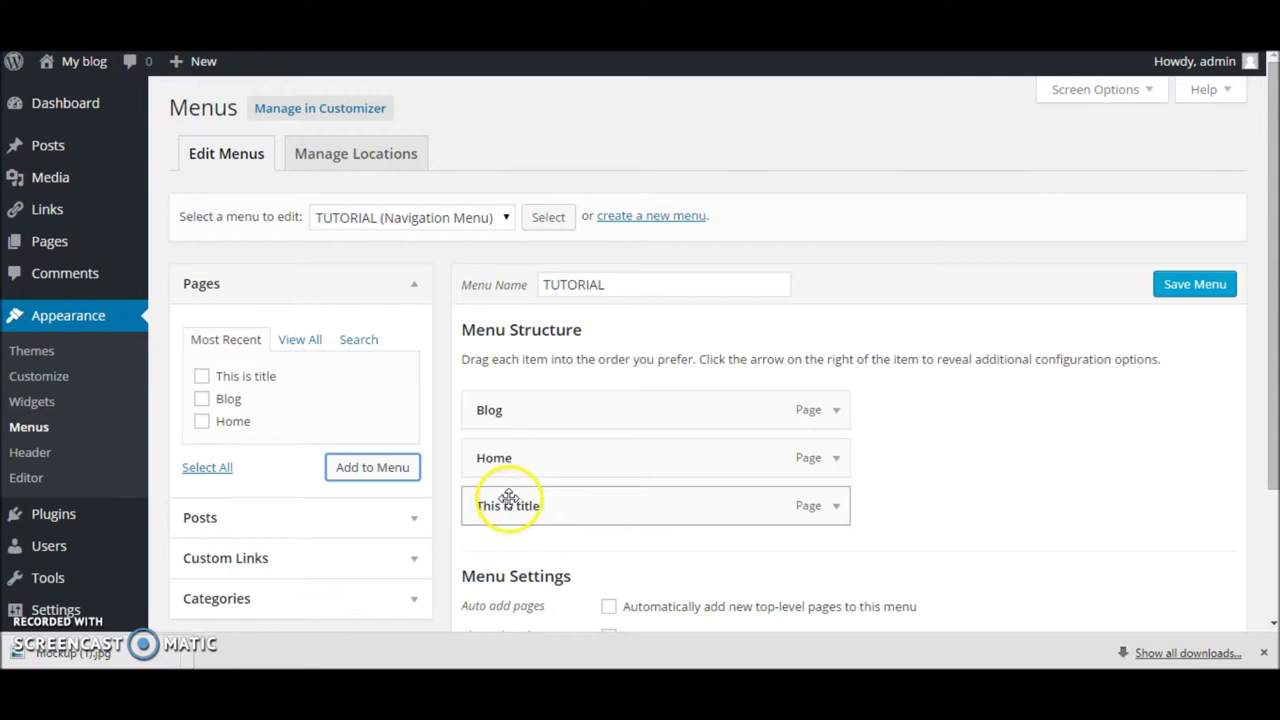
pyautogui.moveTo(501, 466); pyautogui.dragTo(520, 405)
pyautogui.moveTo(505, 503); pyautogui.dragTo(500, 454)
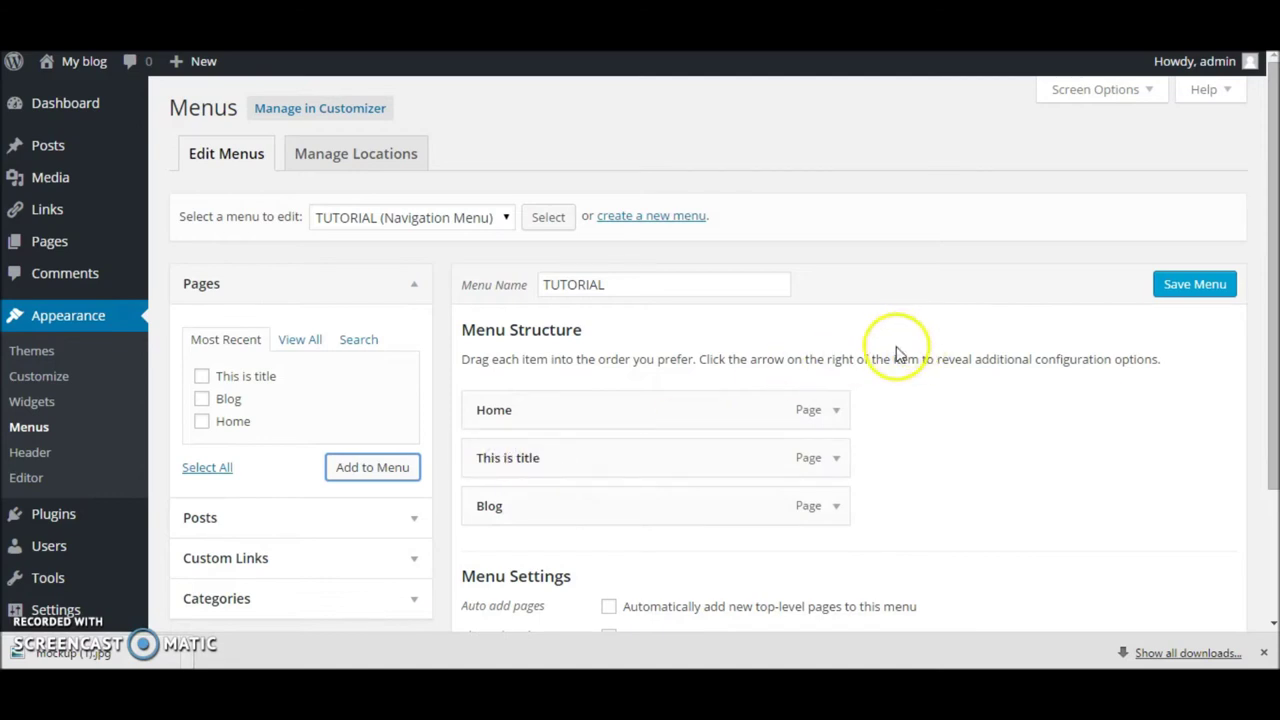
pyautogui.click(1208, 287)
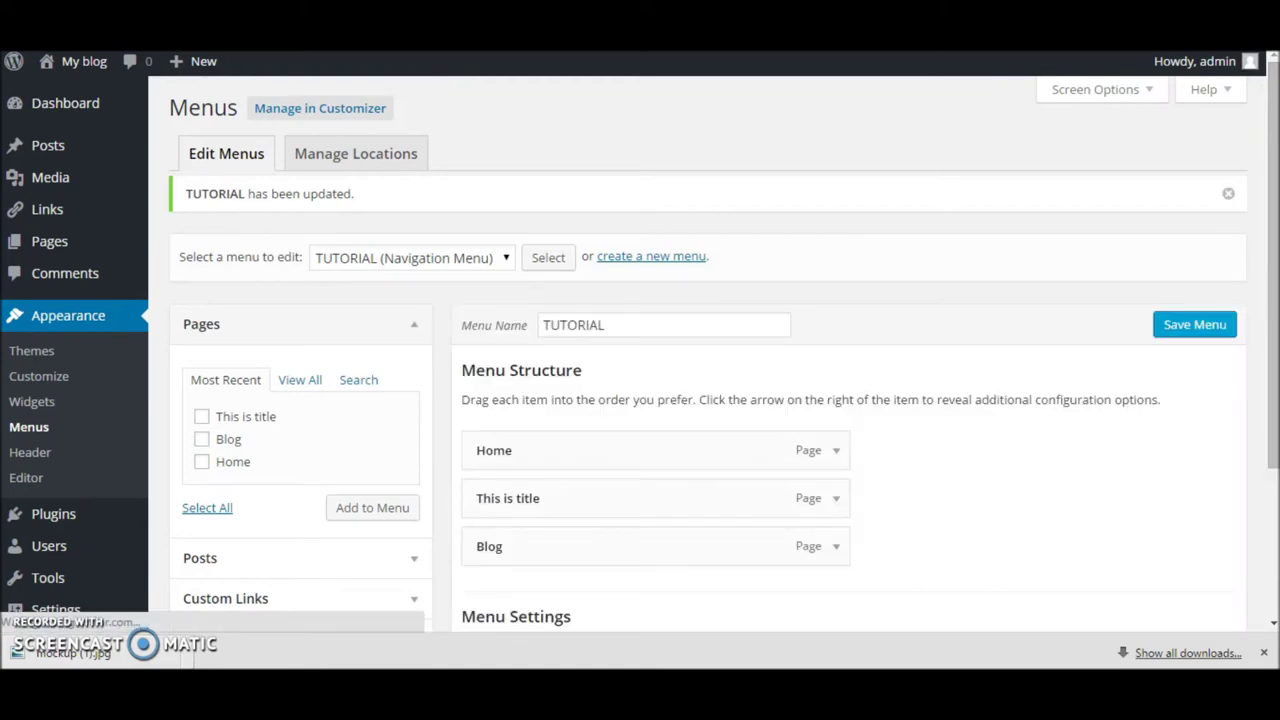
pyautogui.hotkey('ctrl', 'Tab')
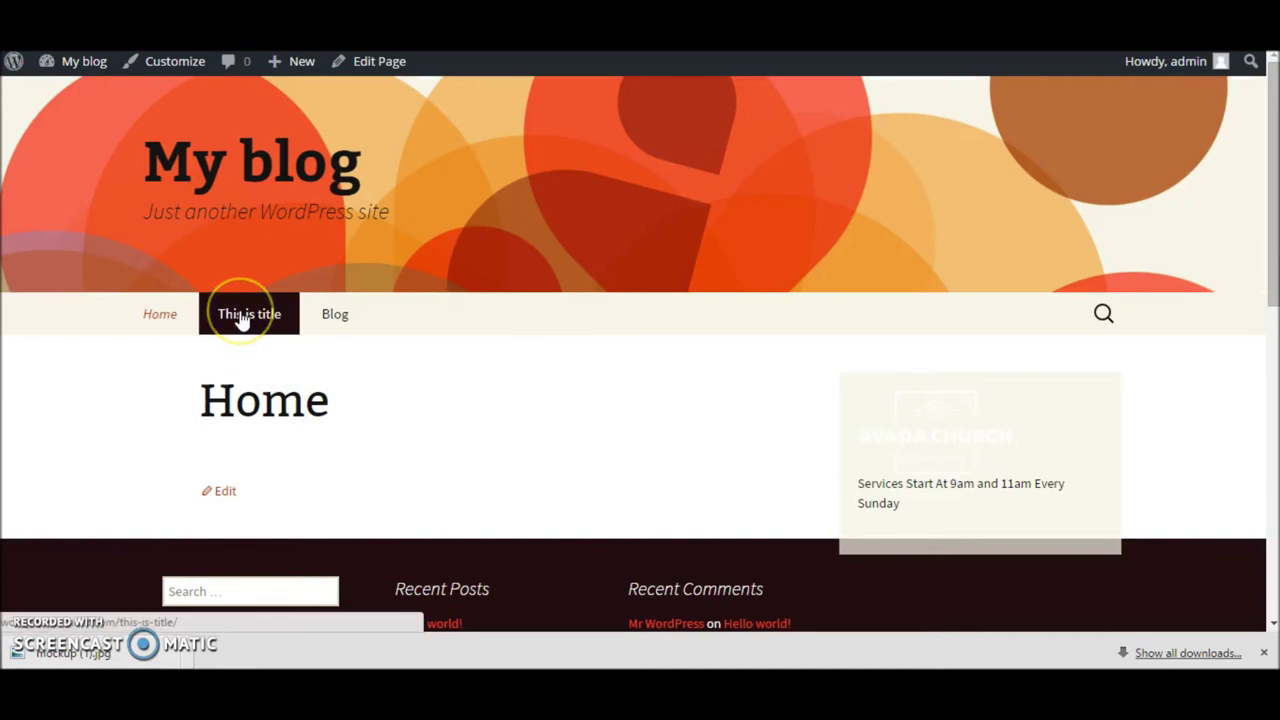
# Step: View the 'This is title' page from the live site menu, then return to the admin Dashboard
pyautogui.click(240, 316)
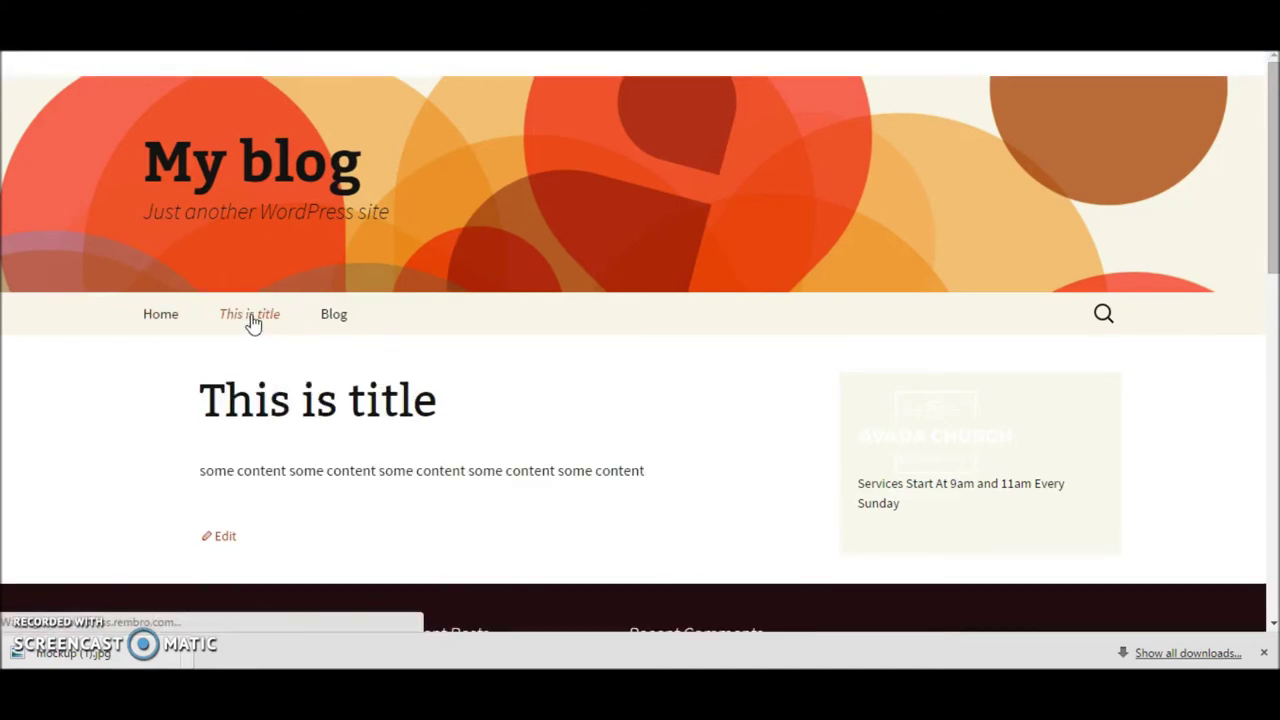
pyautogui.moveTo(236, 470); pyautogui.dragTo(629, 446)
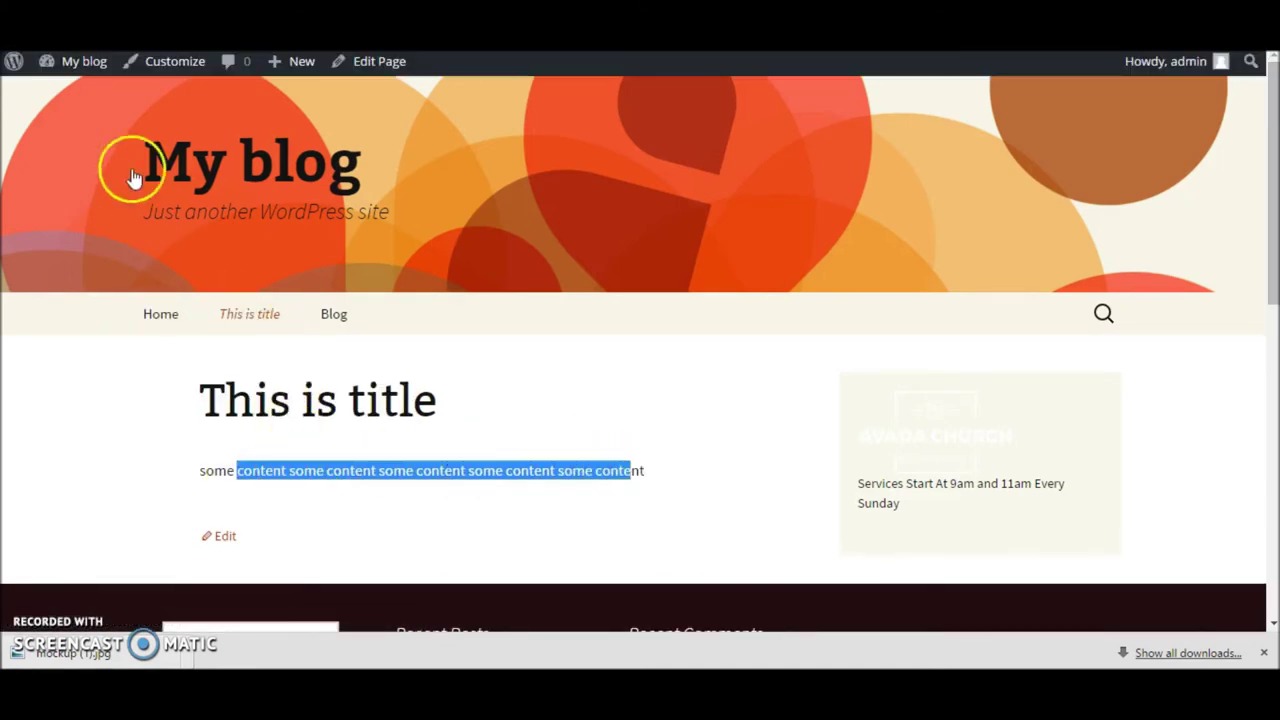
pyautogui.click(84, 61)
pyautogui.moveTo(70, 470)
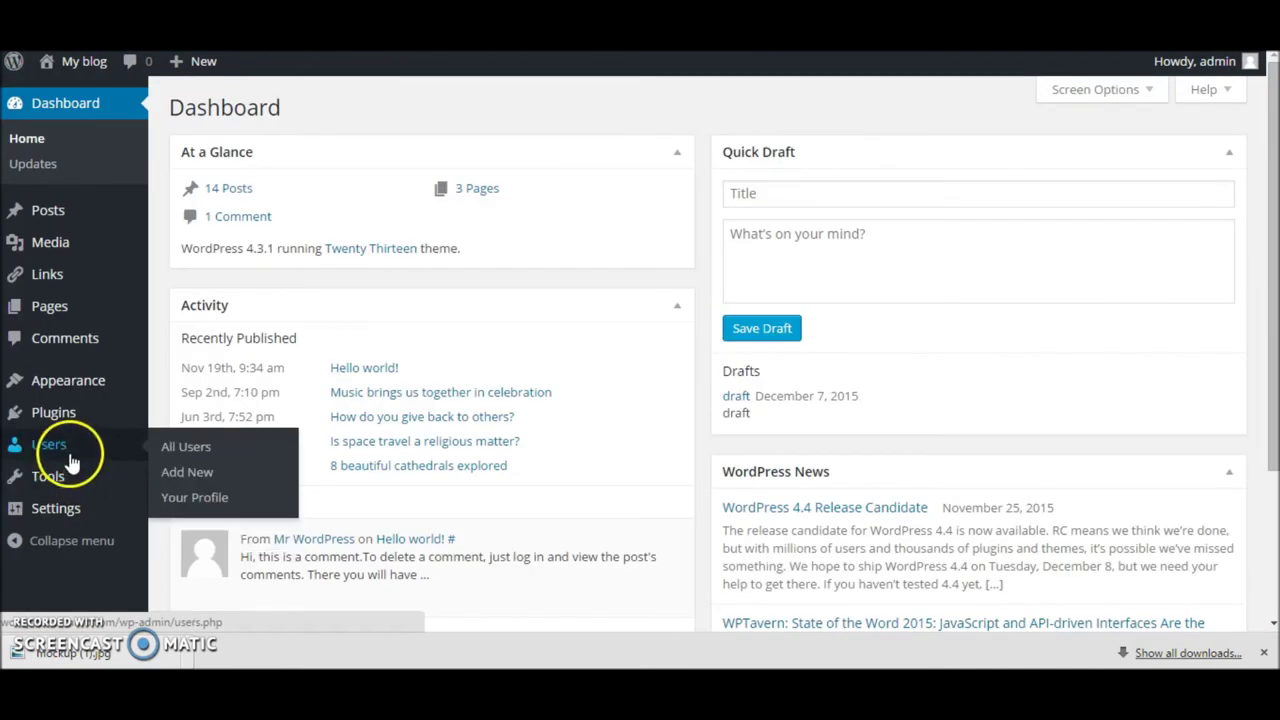
# Step: Start a new user under Users > Add New with username 'test'
pyautogui.click(70, 457)
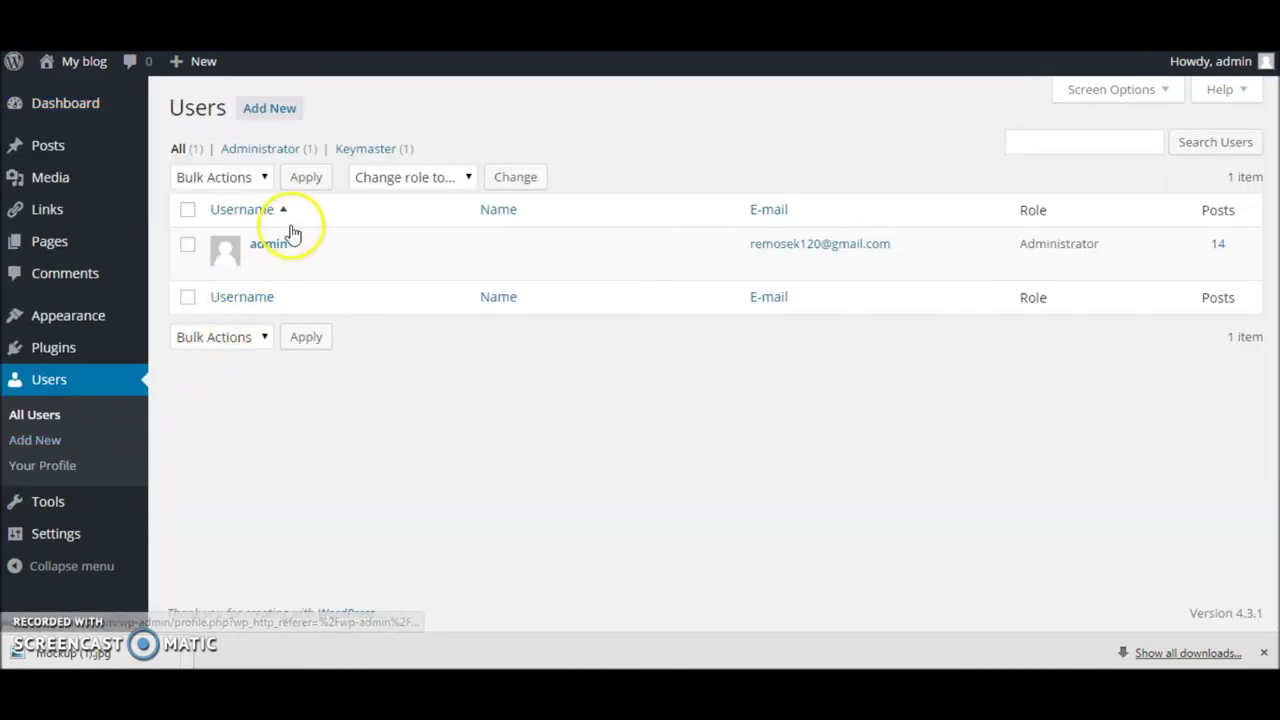
pyautogui.click(276, 116)
pyautogui.click(447, 190)
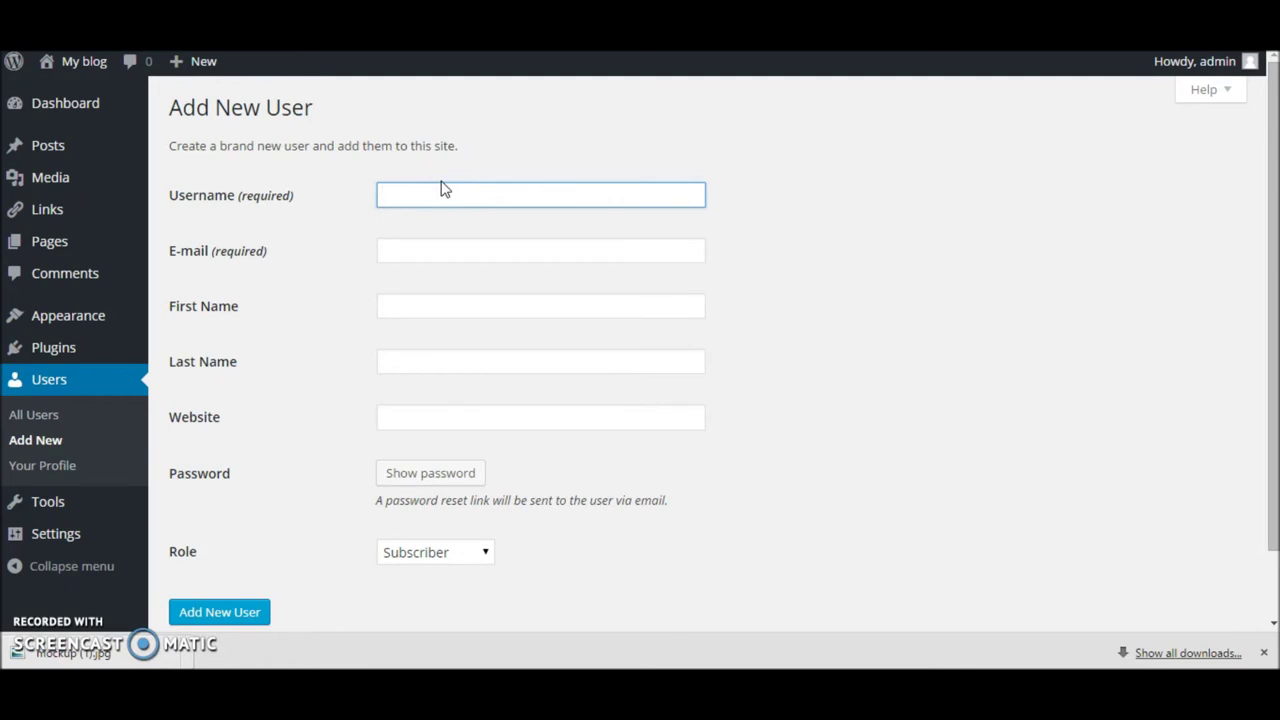
pyautogui.write('test')
# Step: Fill in the new user's e-mail address, first name and last name
pyautogui.press('Tab')
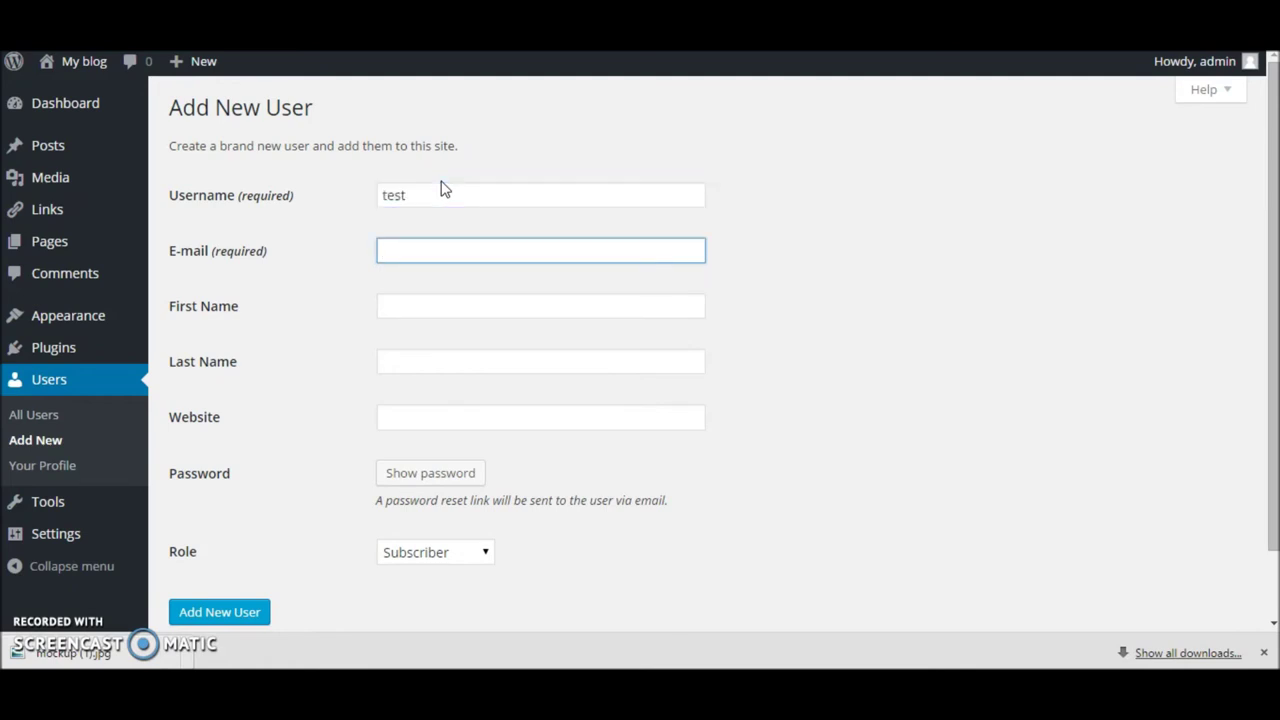
pyautogui.write('test@asdasdasd.com')
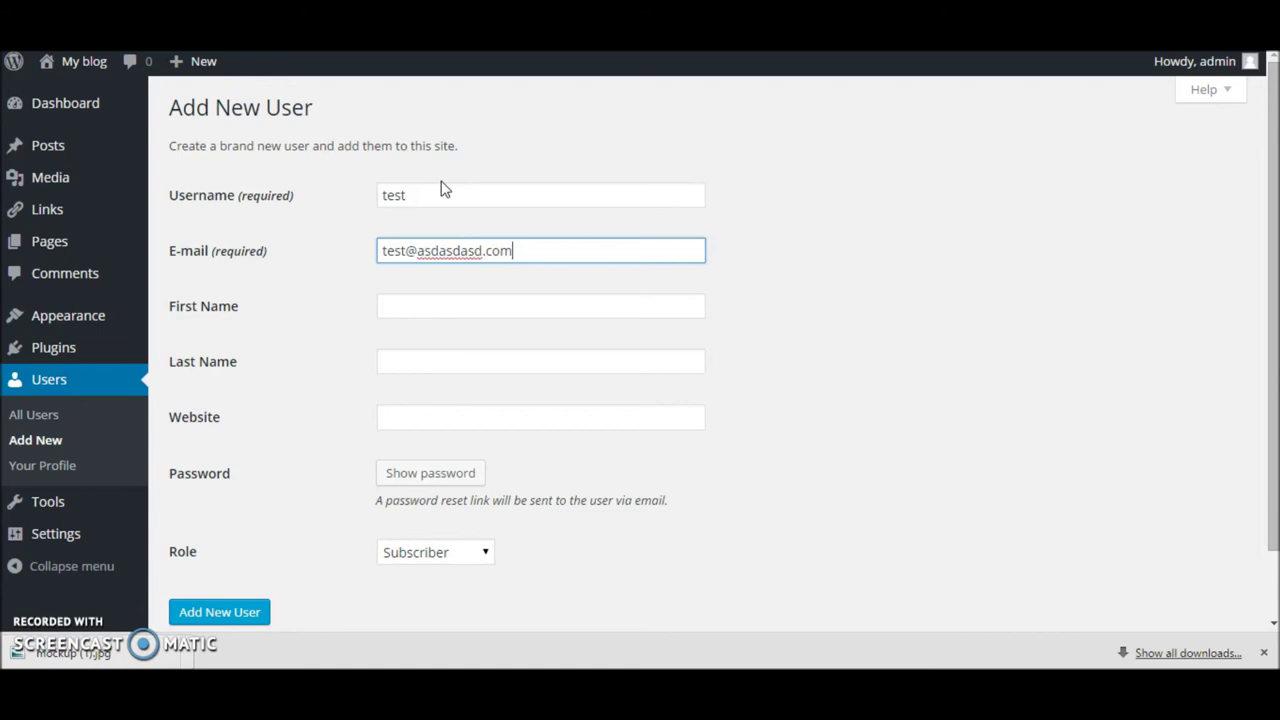
pyautogui.press('Tab')
pyautogui.write('Test')
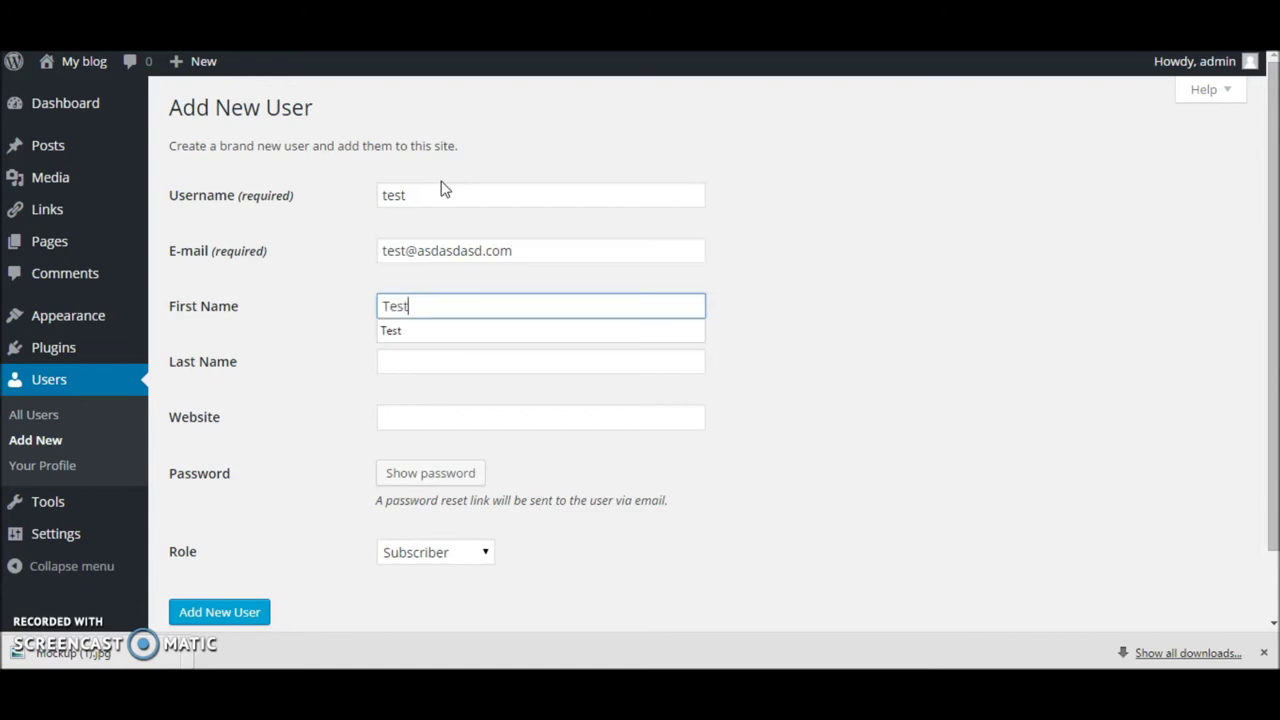
pyautogui.press('Tab')
pyautogui.write('Sample')
pyautogui.press('Tab')
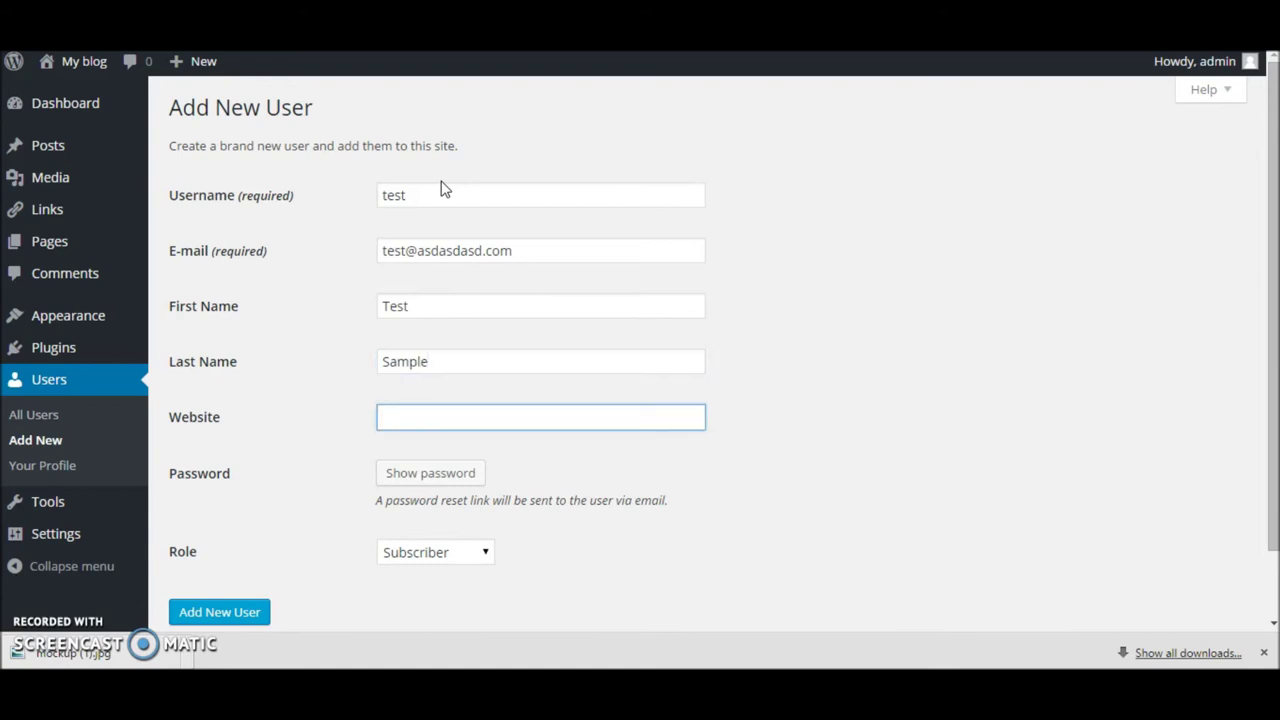
pyautogui.press('Tab')
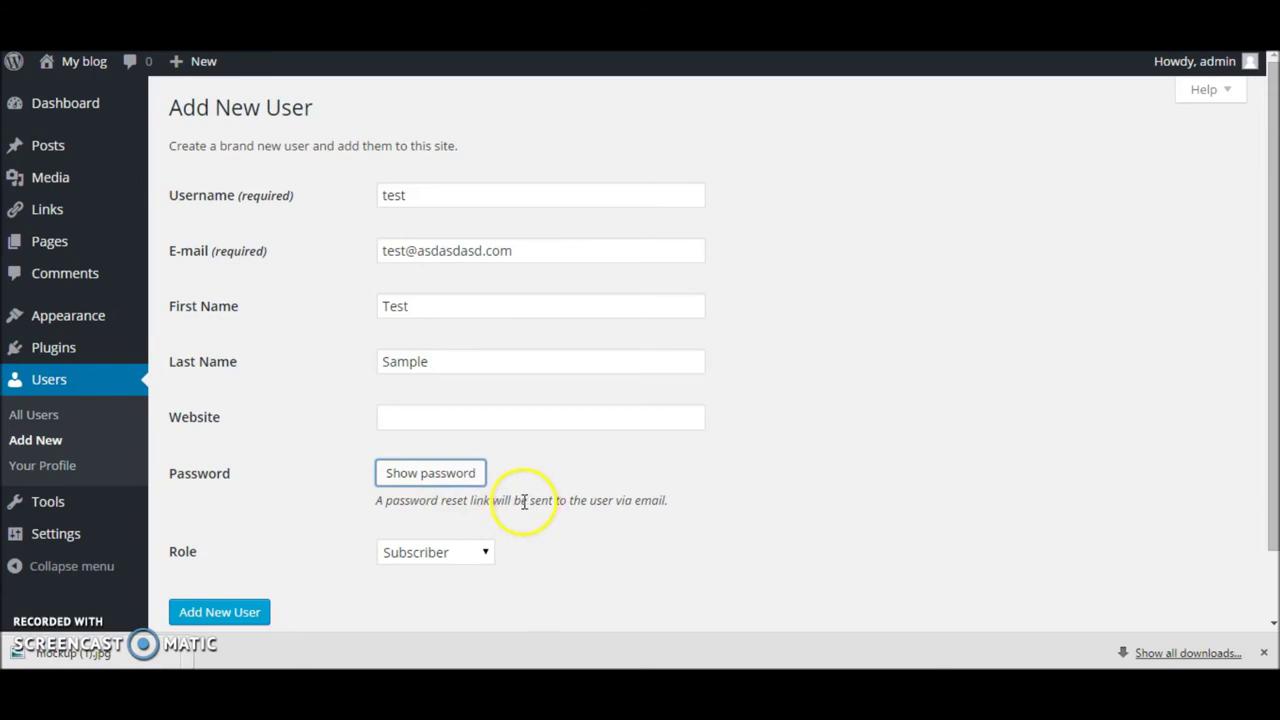
# Step: Replace the generated password with a custom account password
pyautogui.click(452, 470)
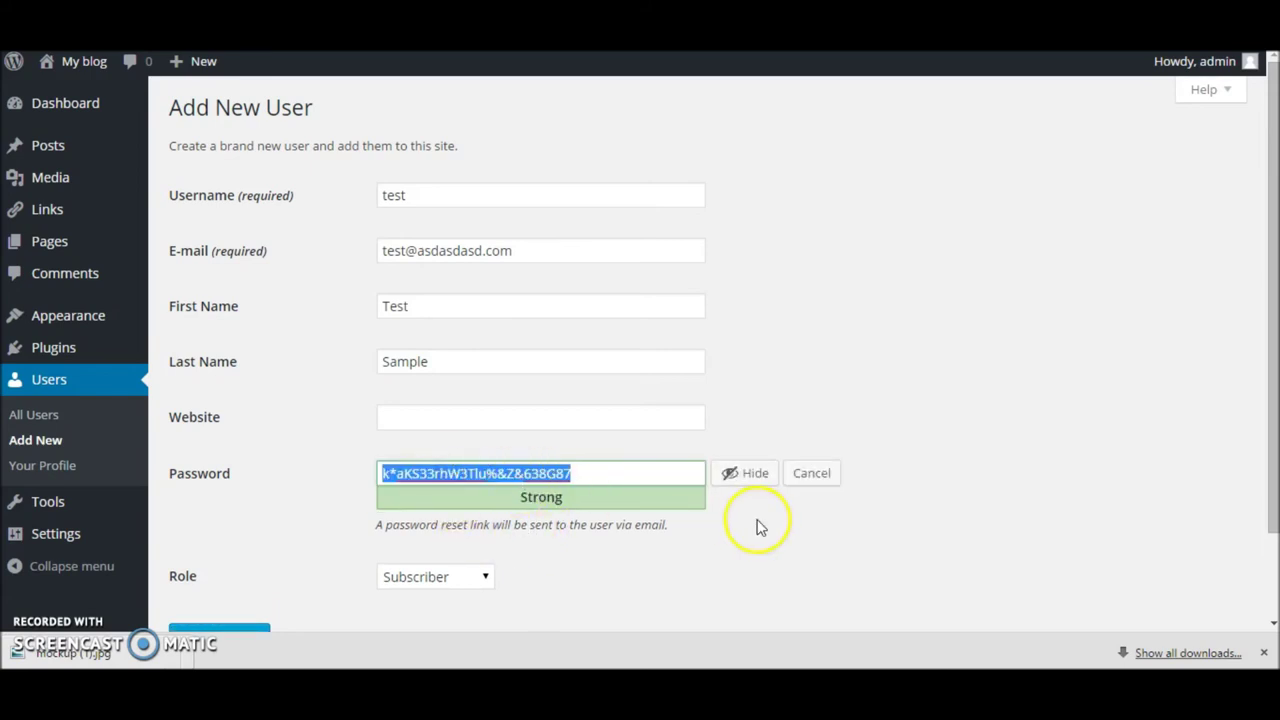
pyautogui.scroll(-1, 488, 485)
pyautogui.click(511, 481)
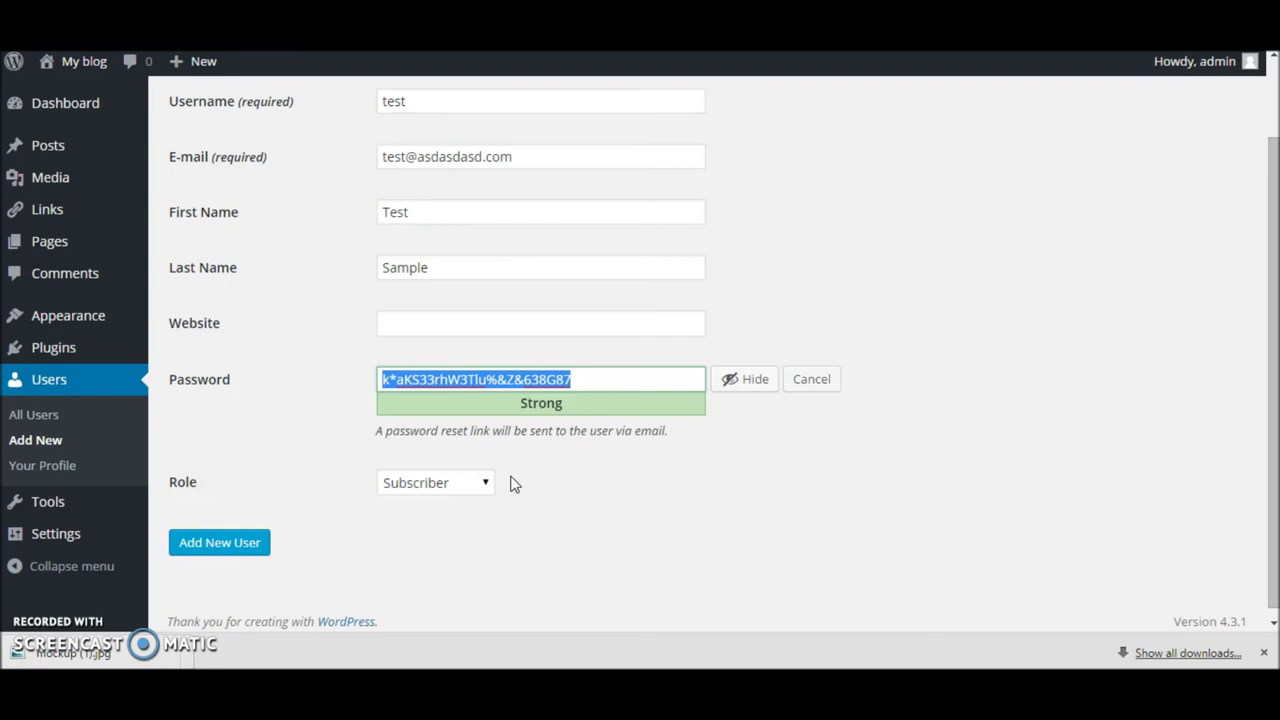
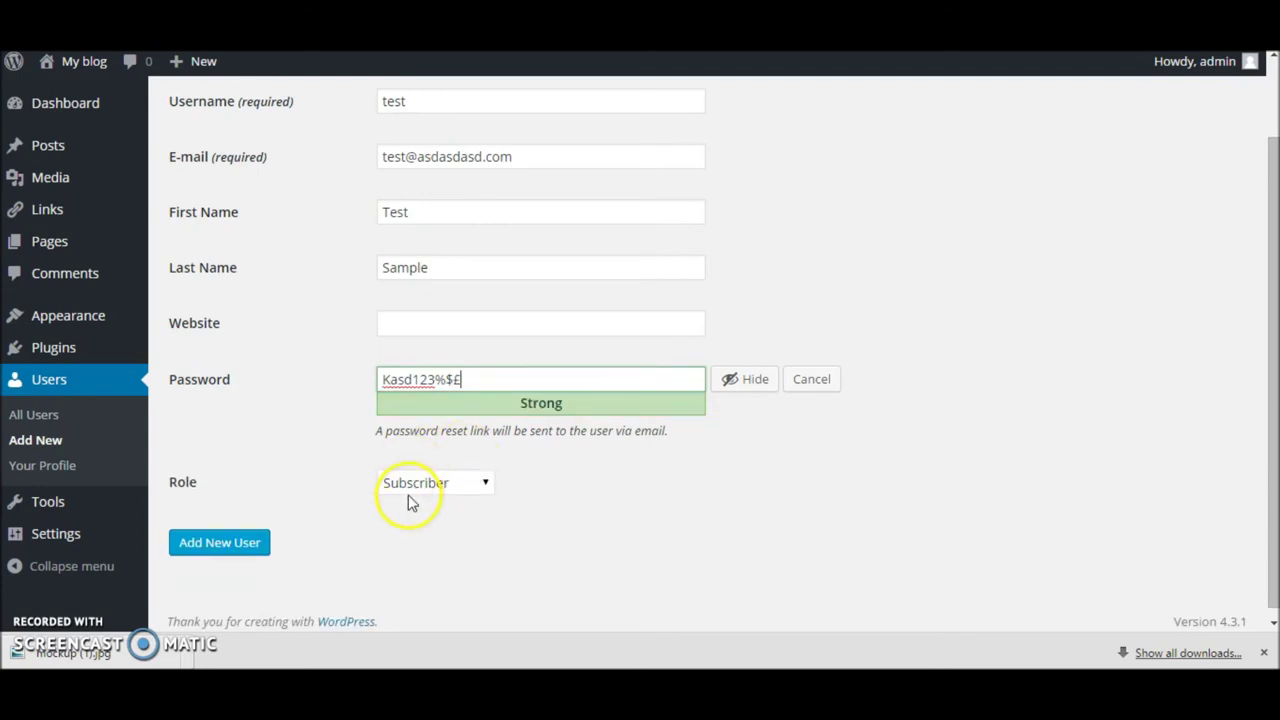
# Step: Set the role to Administrator and create the user 'test'
pyautogui.click(458, 492)
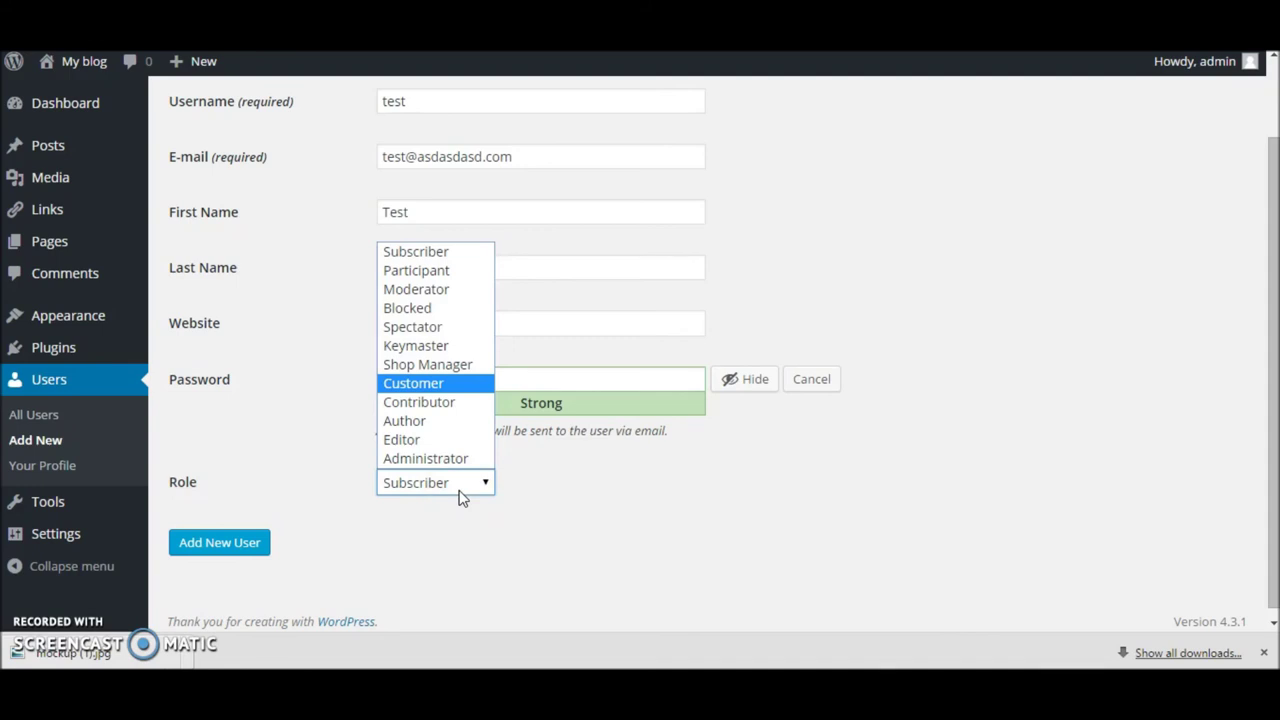
pyautogui.click(460, 492)
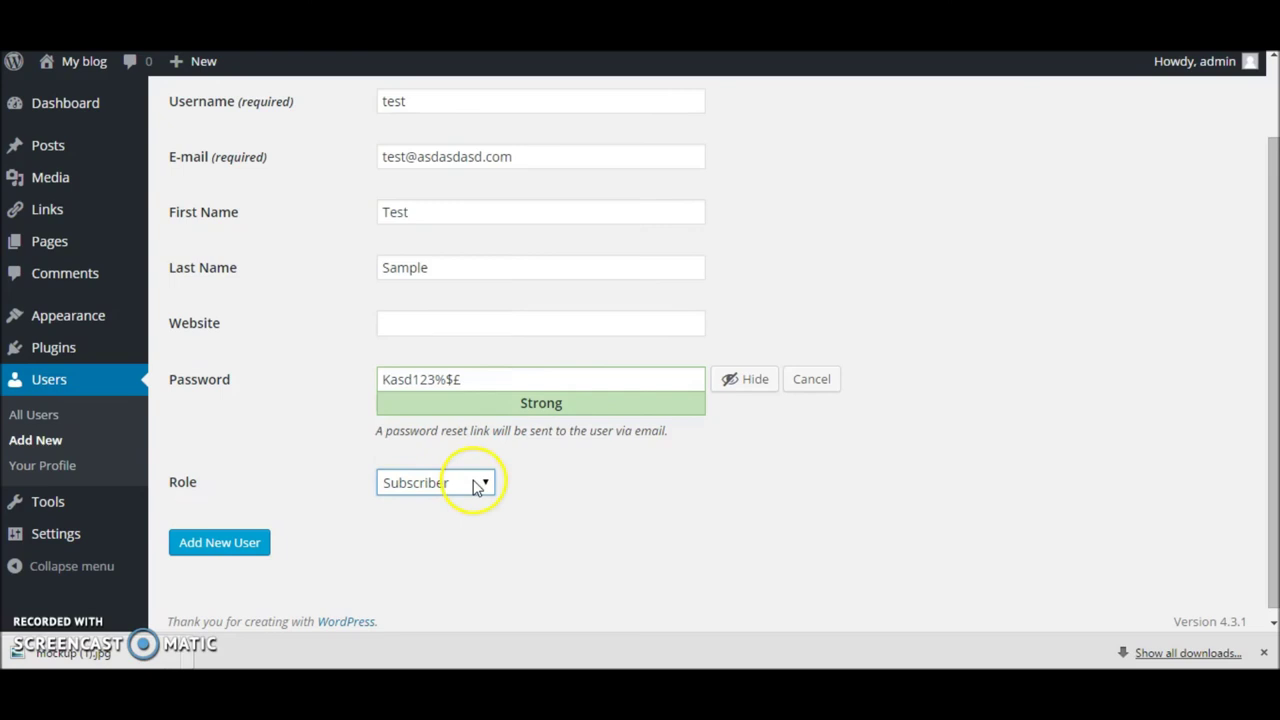
pyautogui.click(474, 485)
pyautogui.click(468, 485)
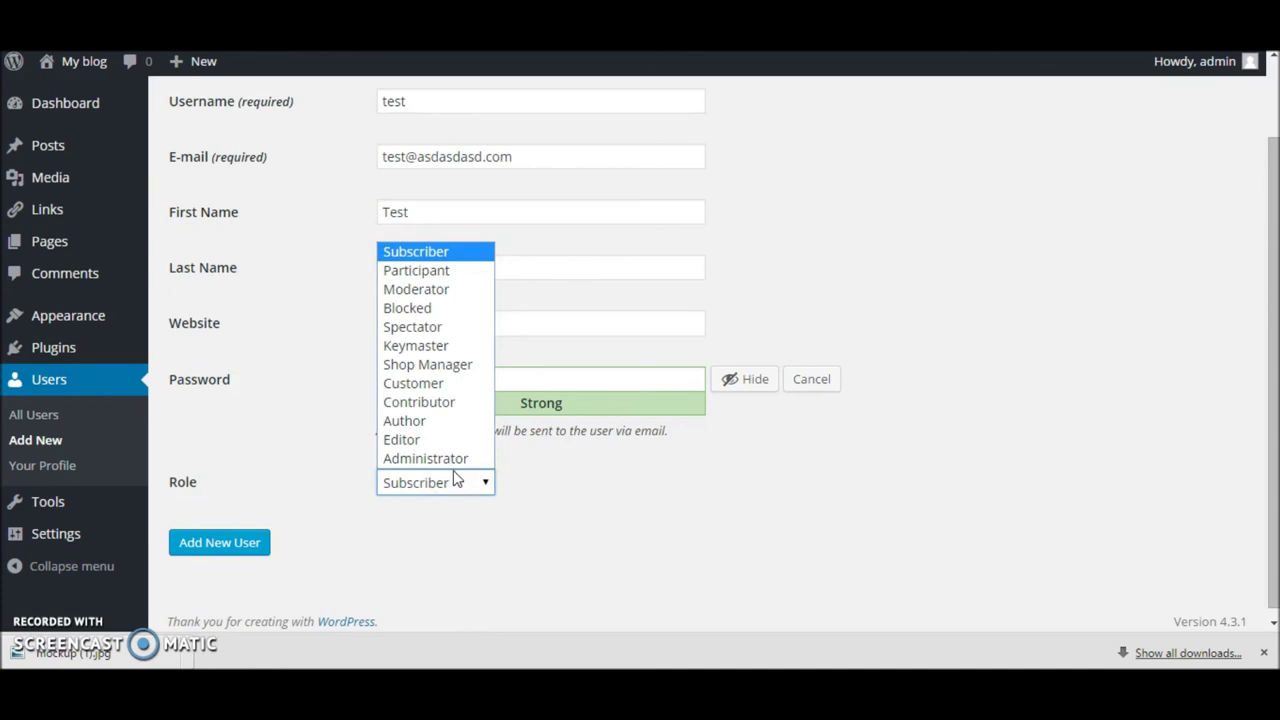
pyautogui.click(449, 458)
pyautogui.click(250, 543)
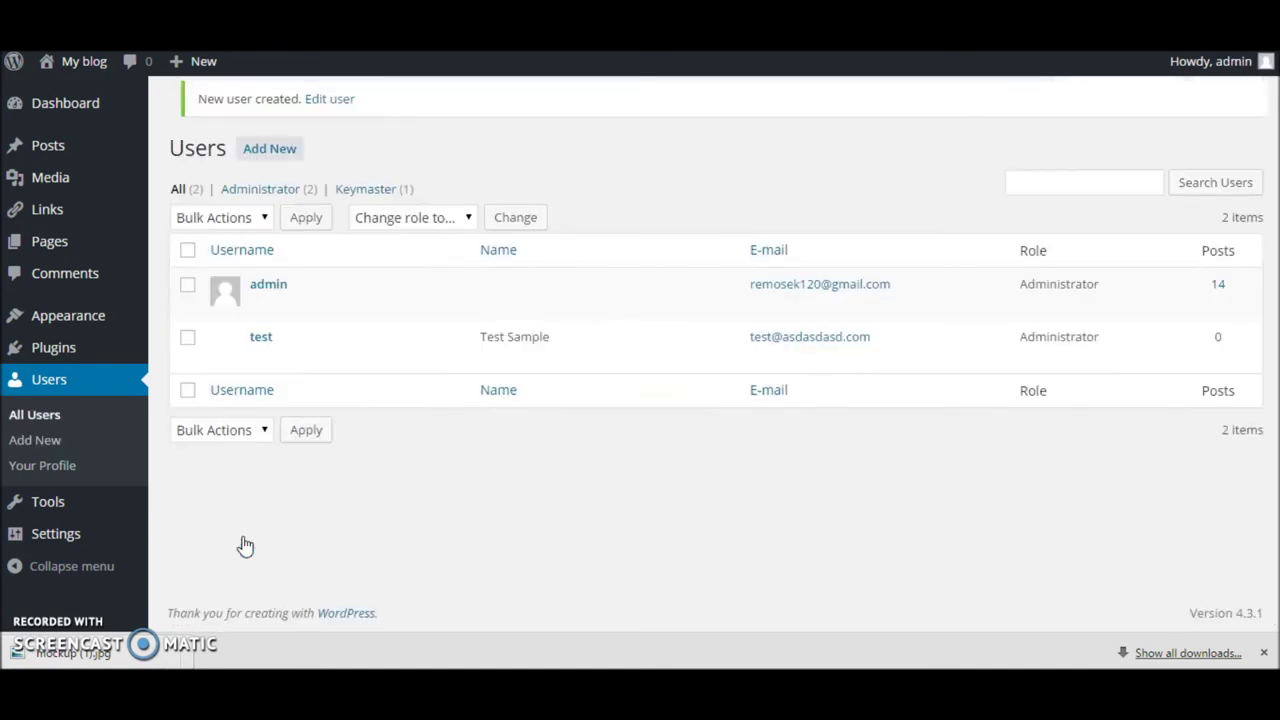
# Step: Decline the browser's offer to save the password and go back to the admin Dashboard
pyautogui.click(1040, 153)
pyautogui.click(104, 104)
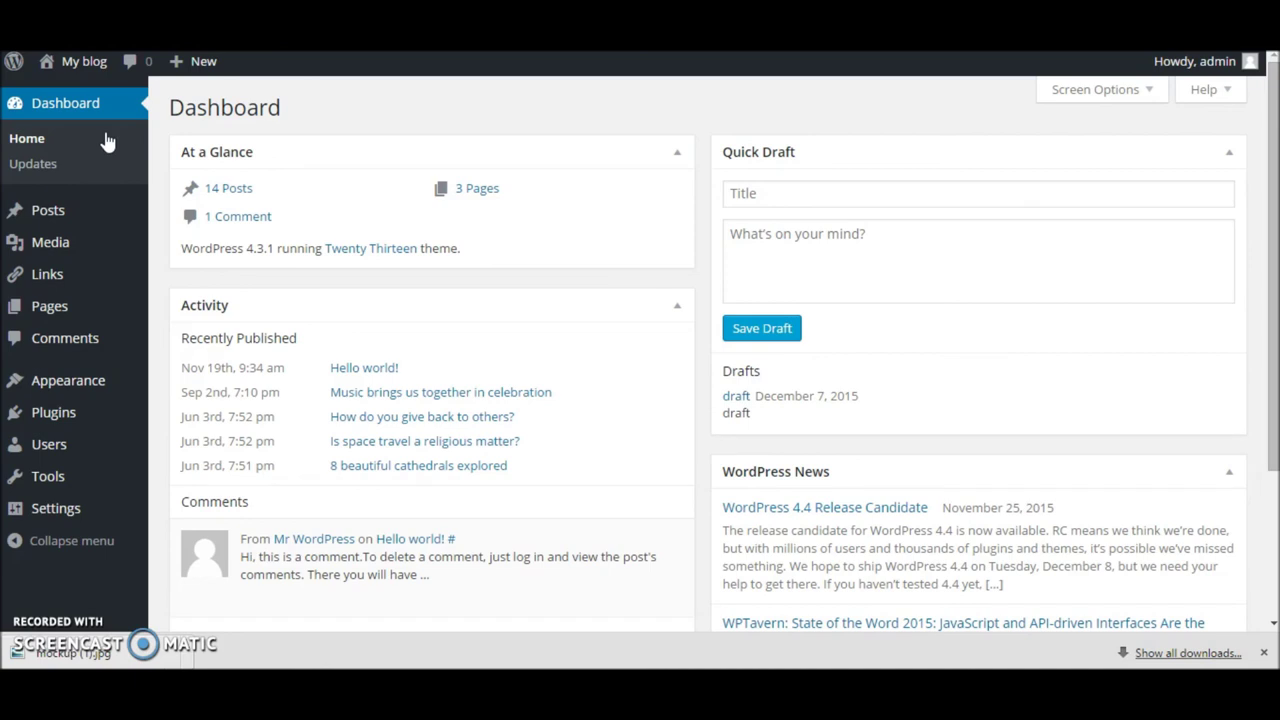
pyautogui.click(58, 189)
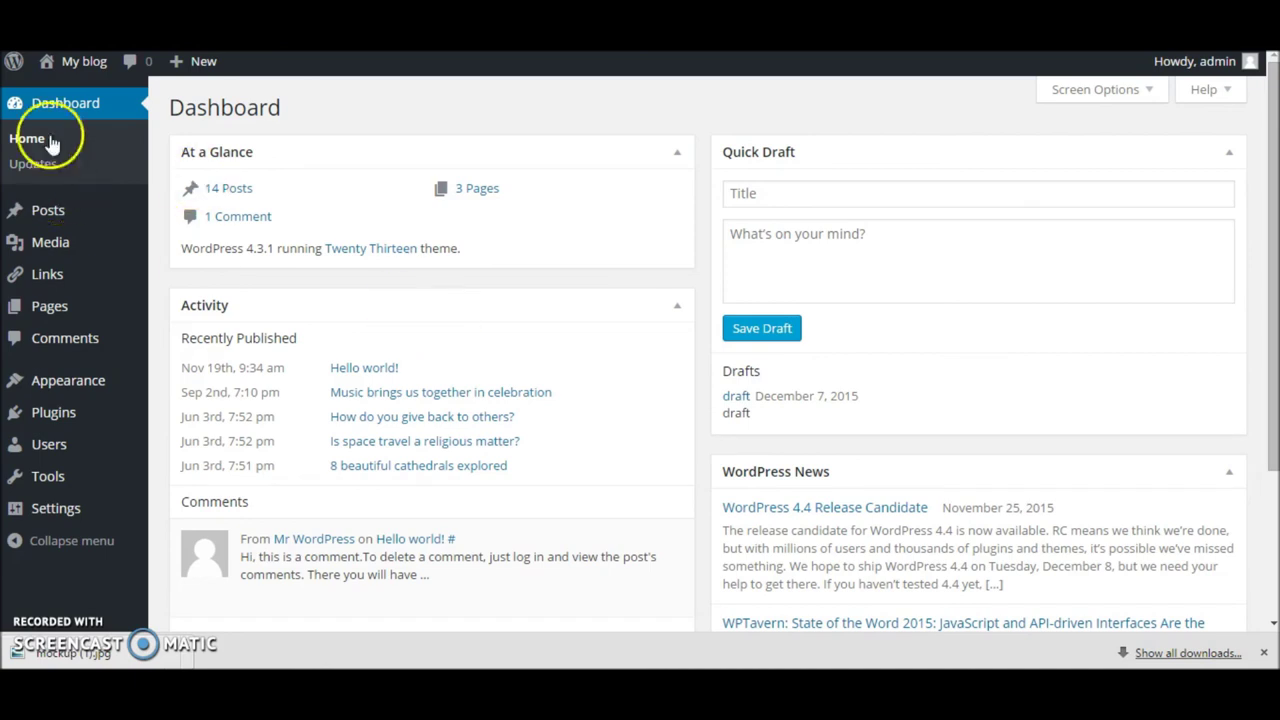